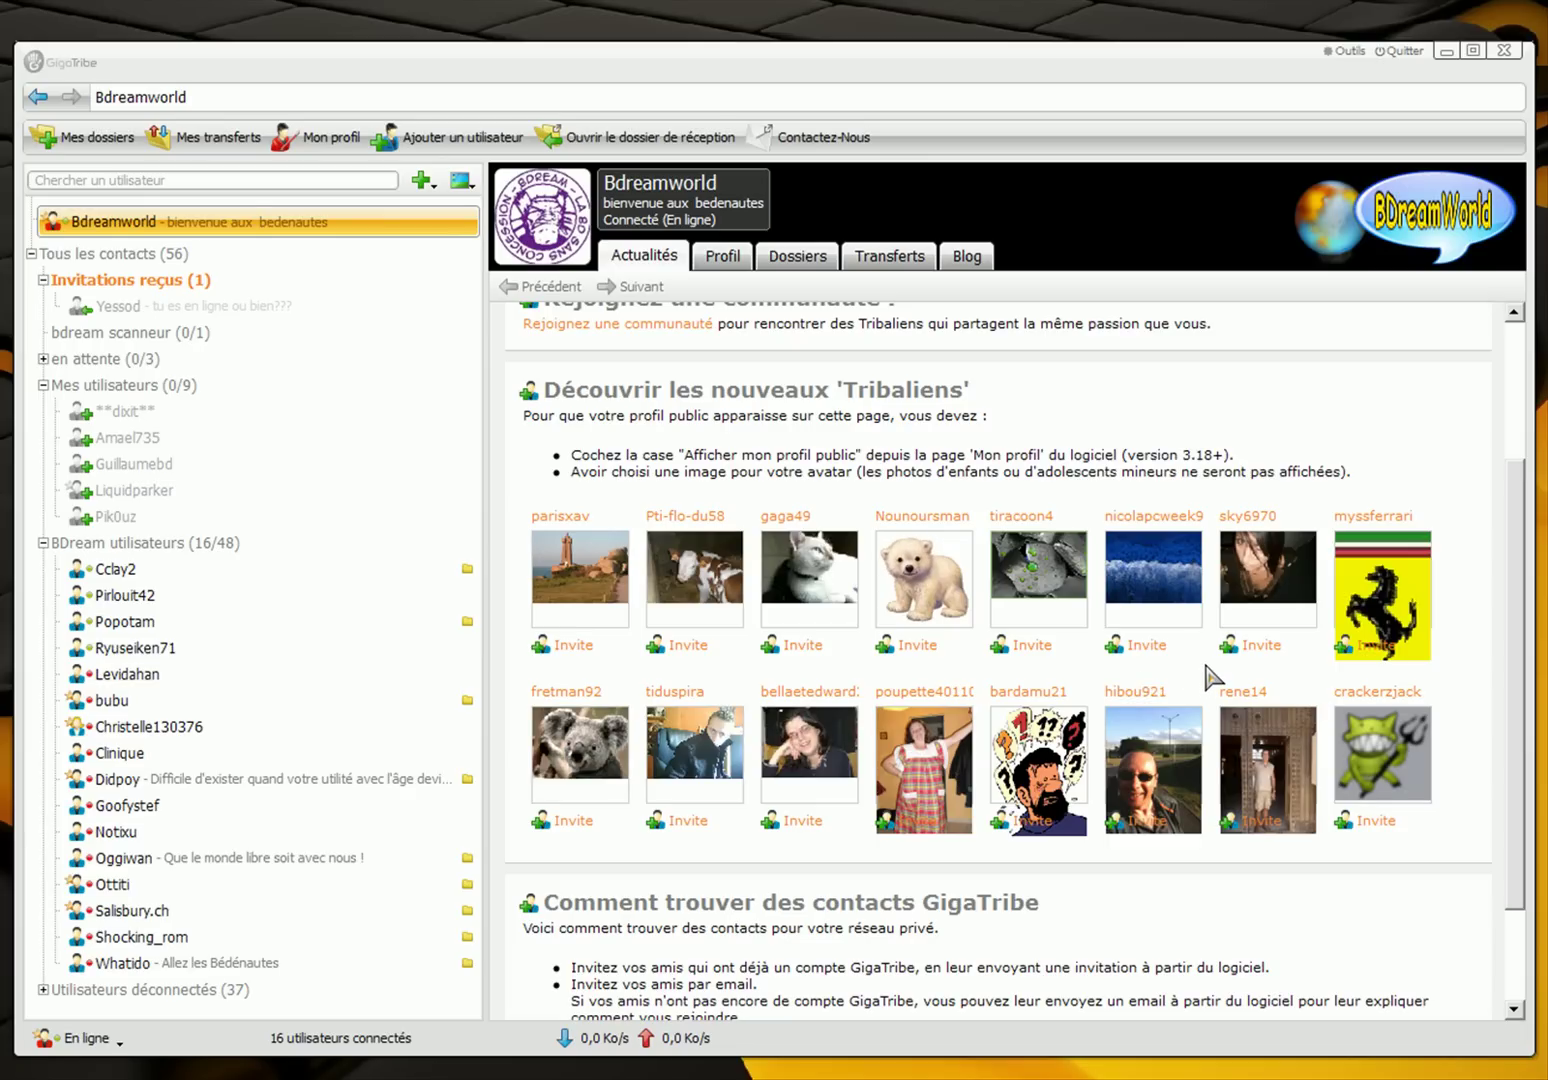
# Review the account profile and its editable private, public, interests, music and films sections without saving changes.
pyautogui.moveTo(843, 648)
pyautogui.click(724, 260)
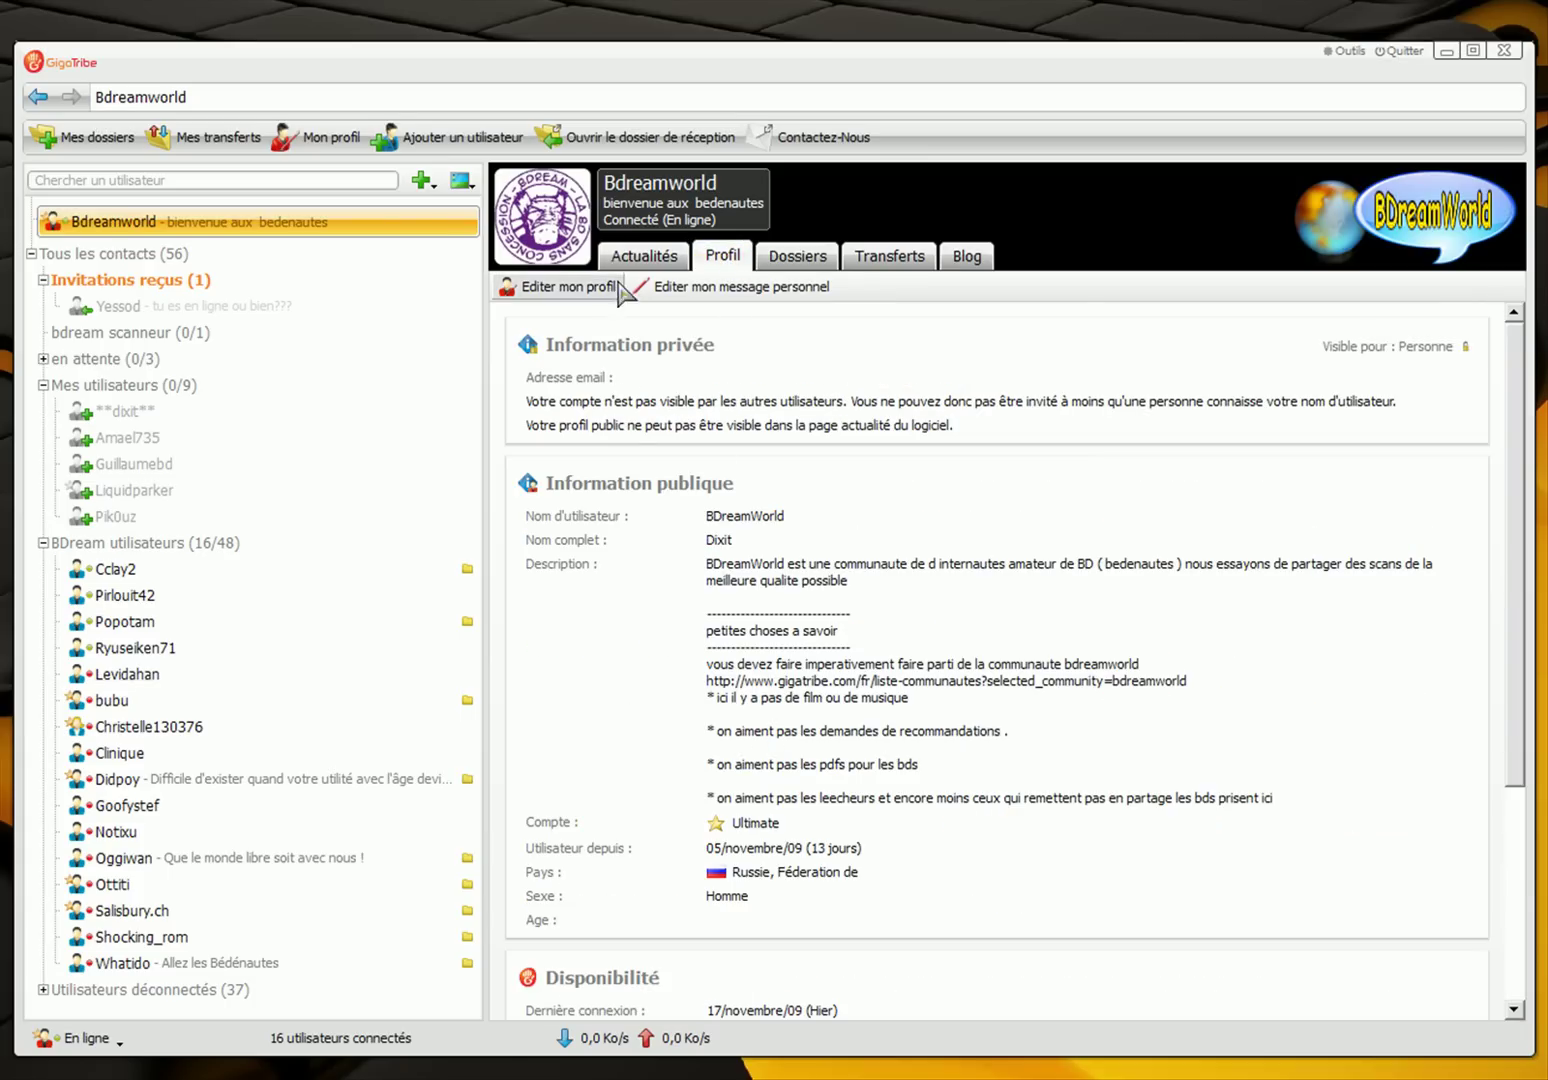
pyautogui.click(567, 290)
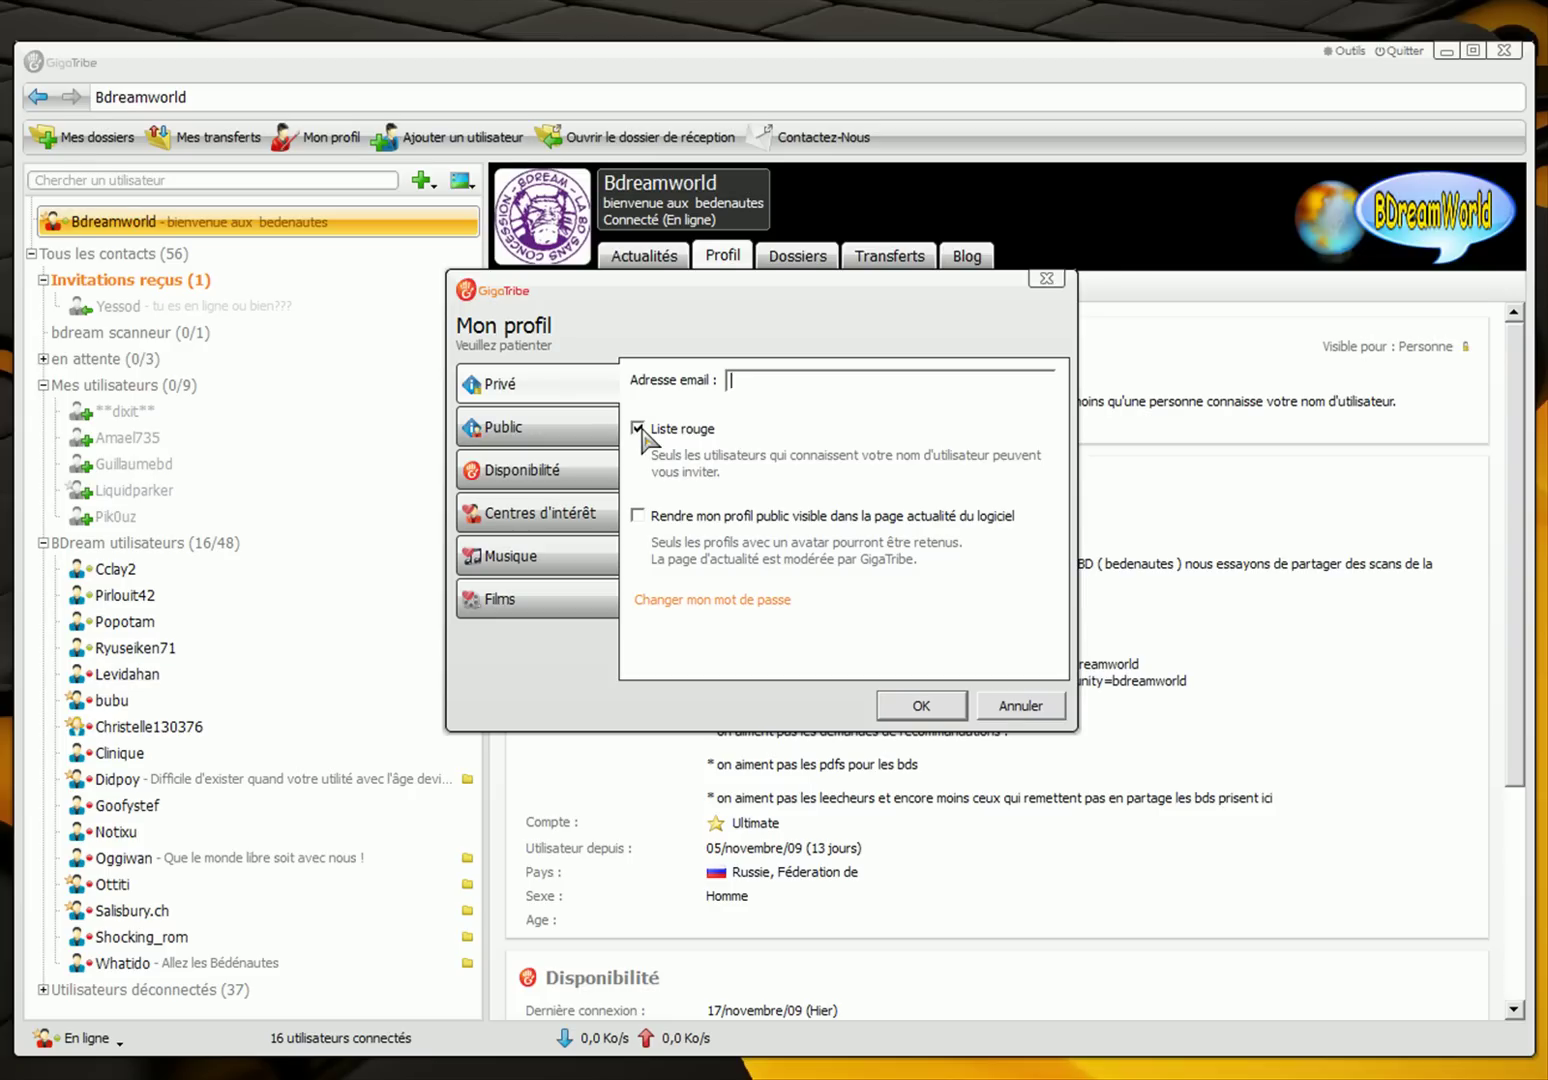
pyautogui.click(503, 428)
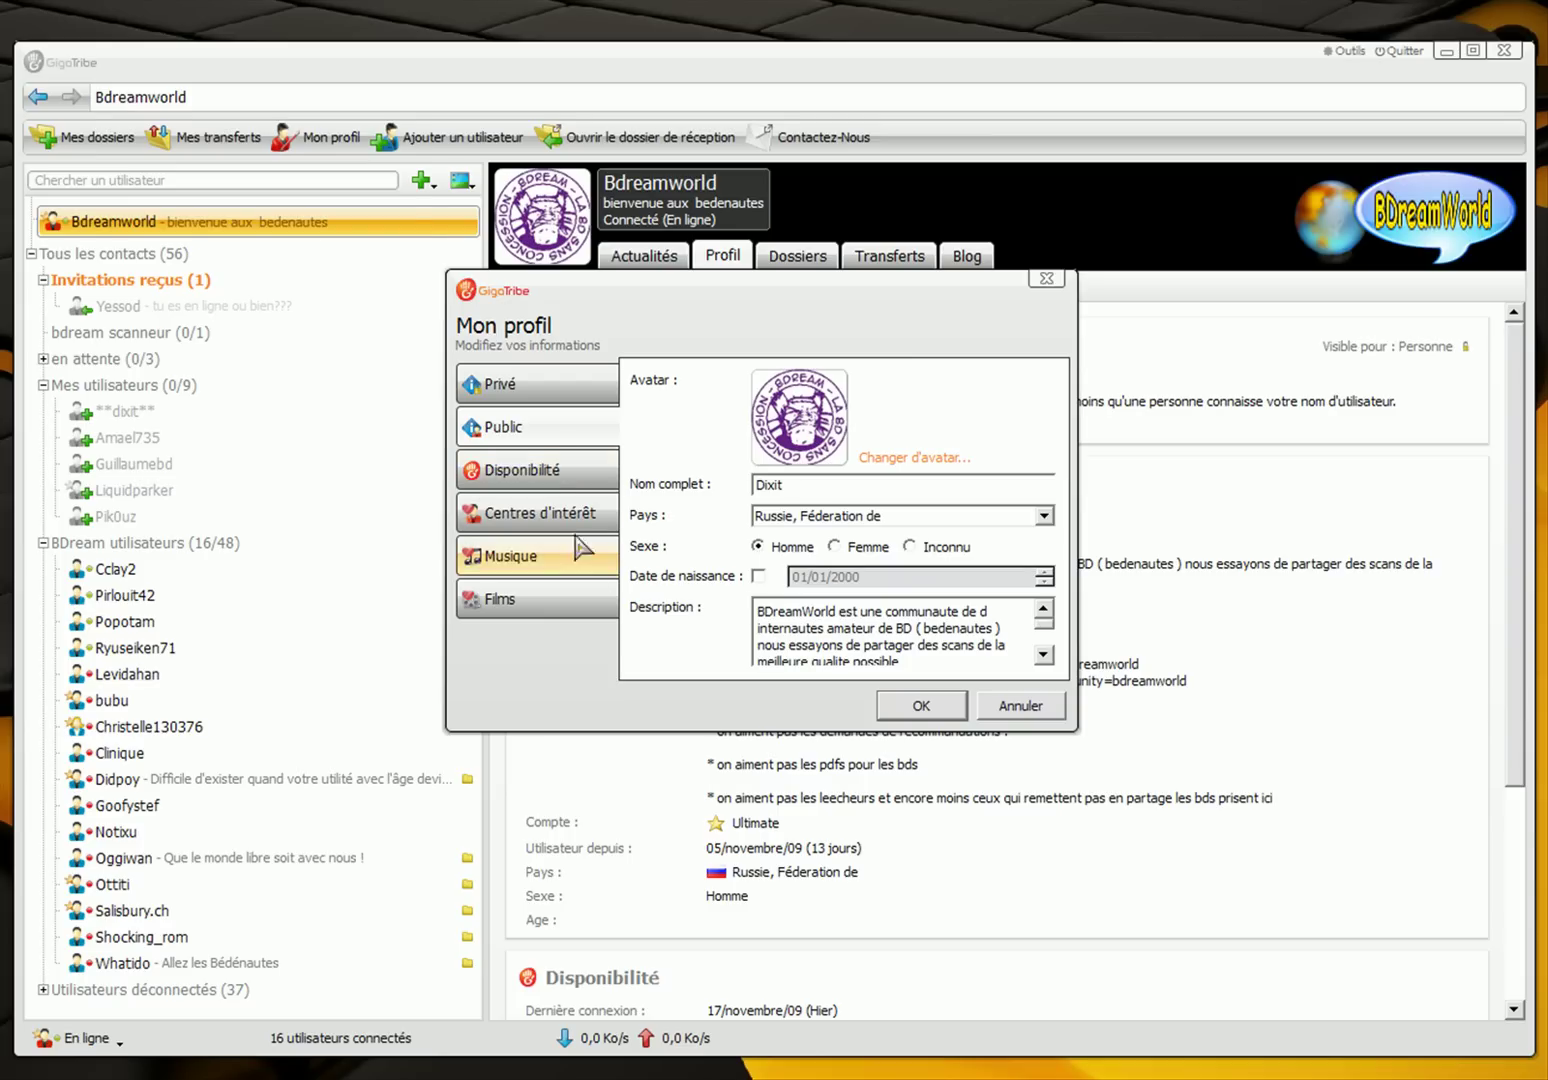
pyautogui.click(545, 515)
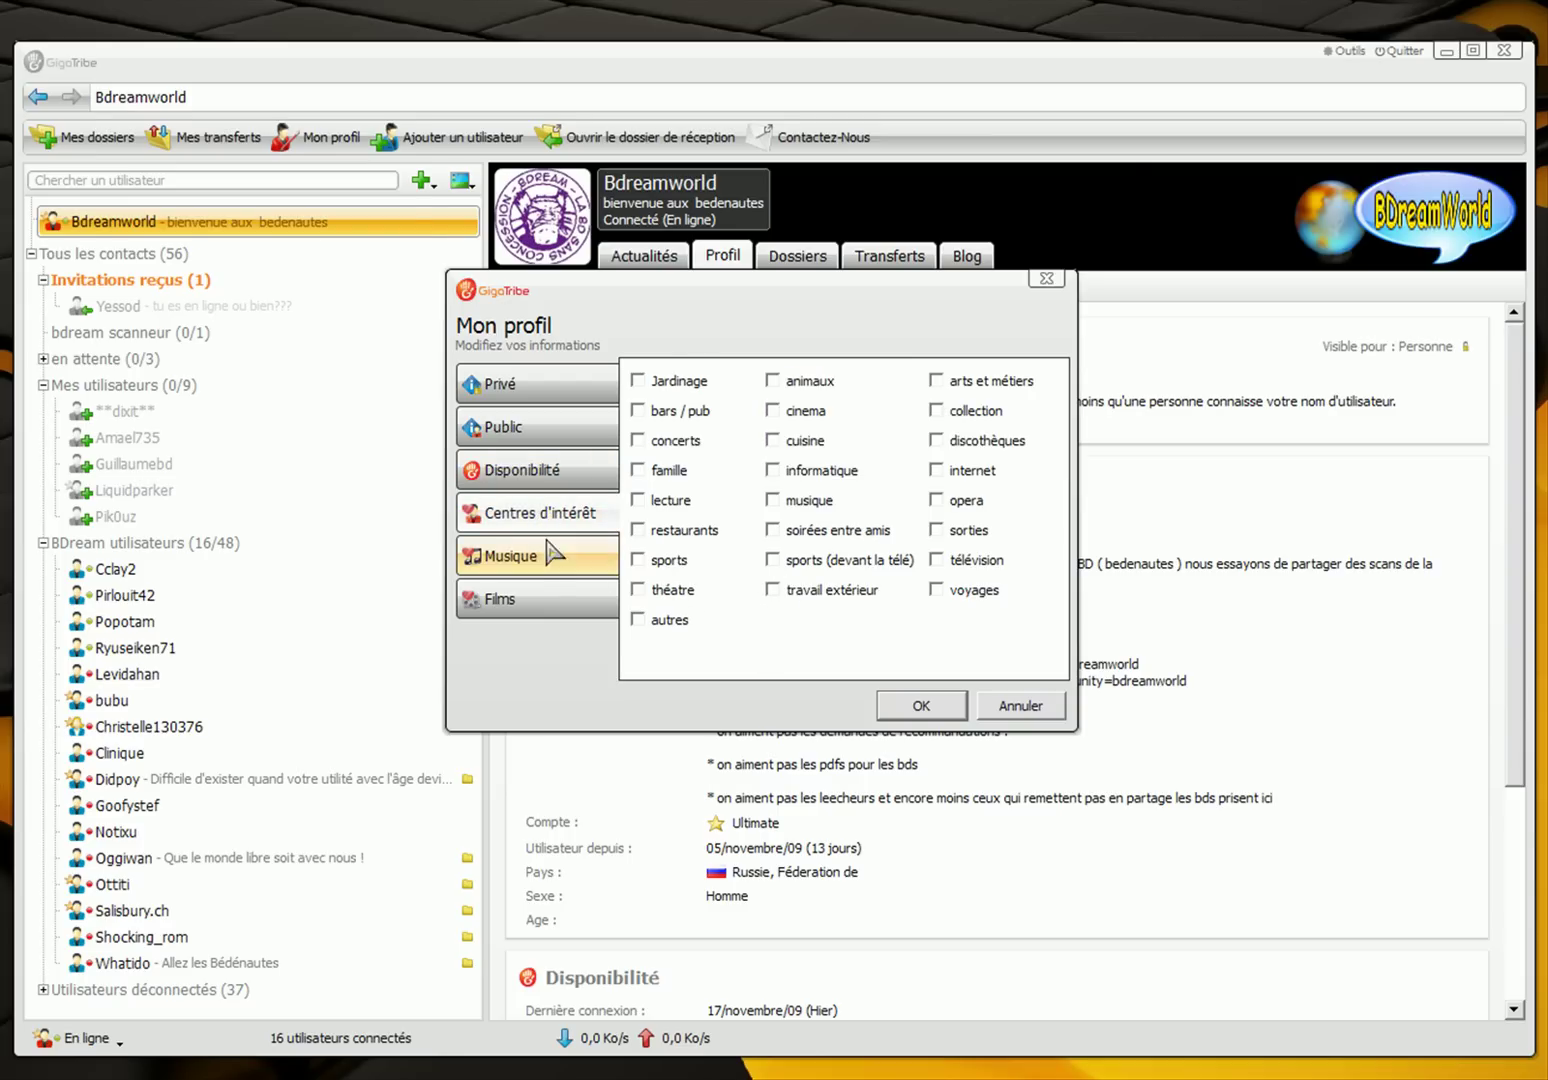
pyautogui.click(548, 558)
pyautogui.click(535, 600)
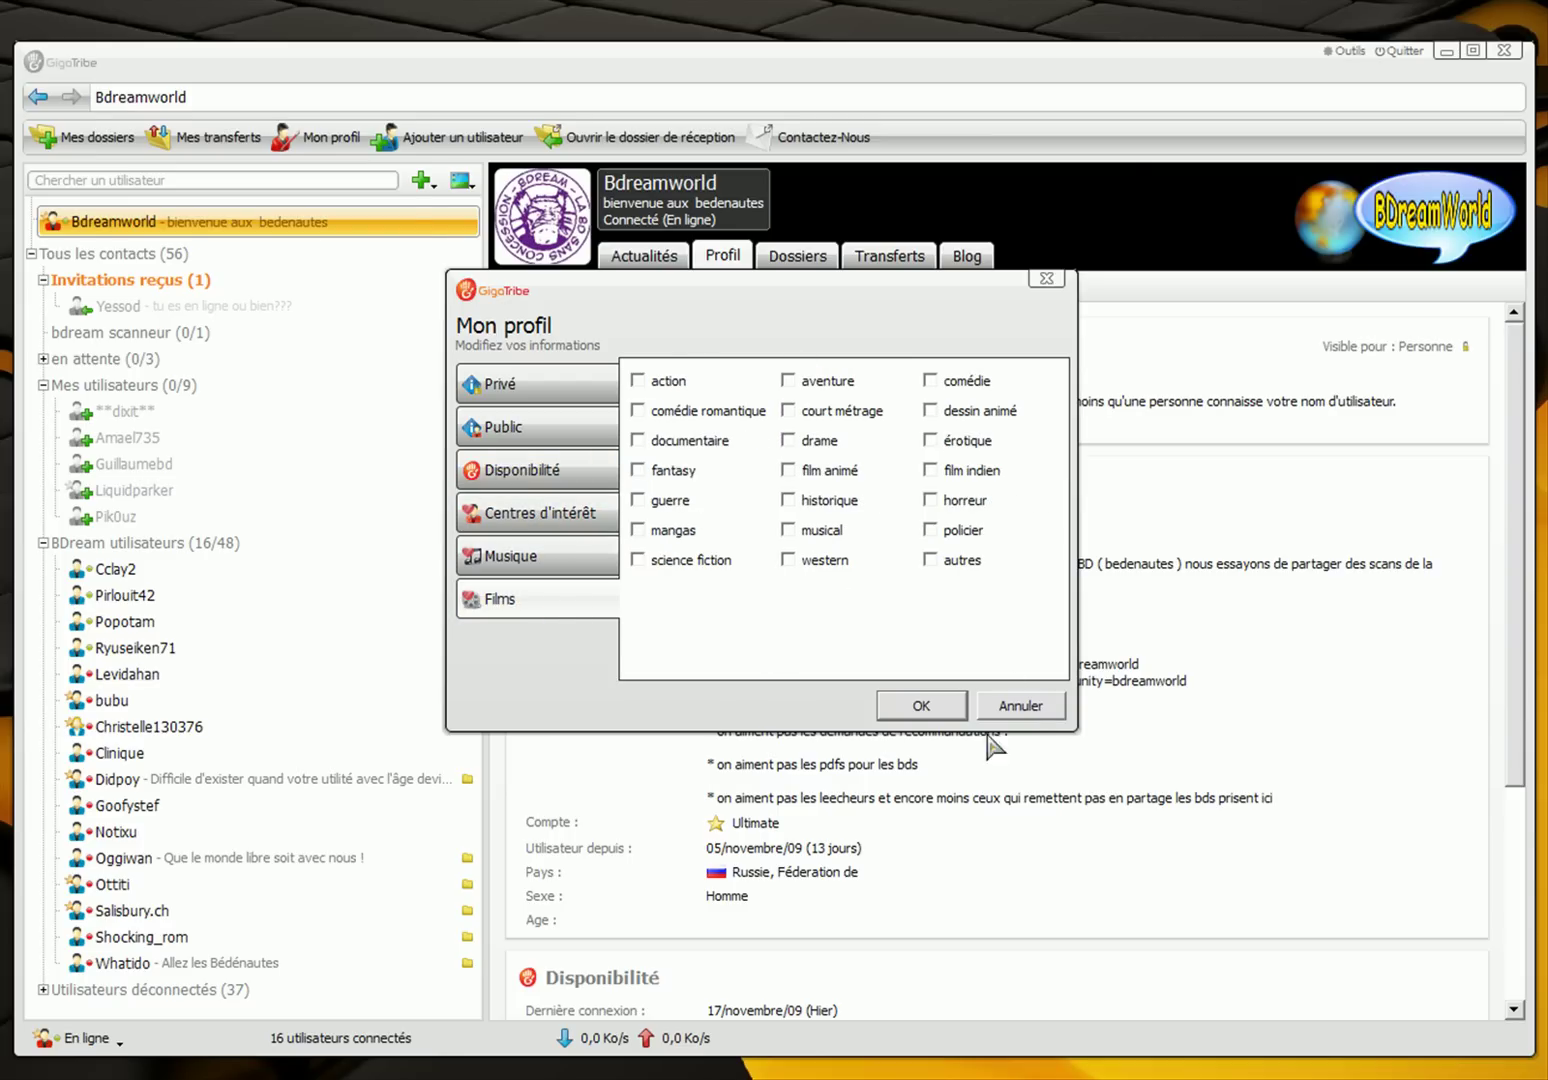
pyautogui.click(1030, 705)
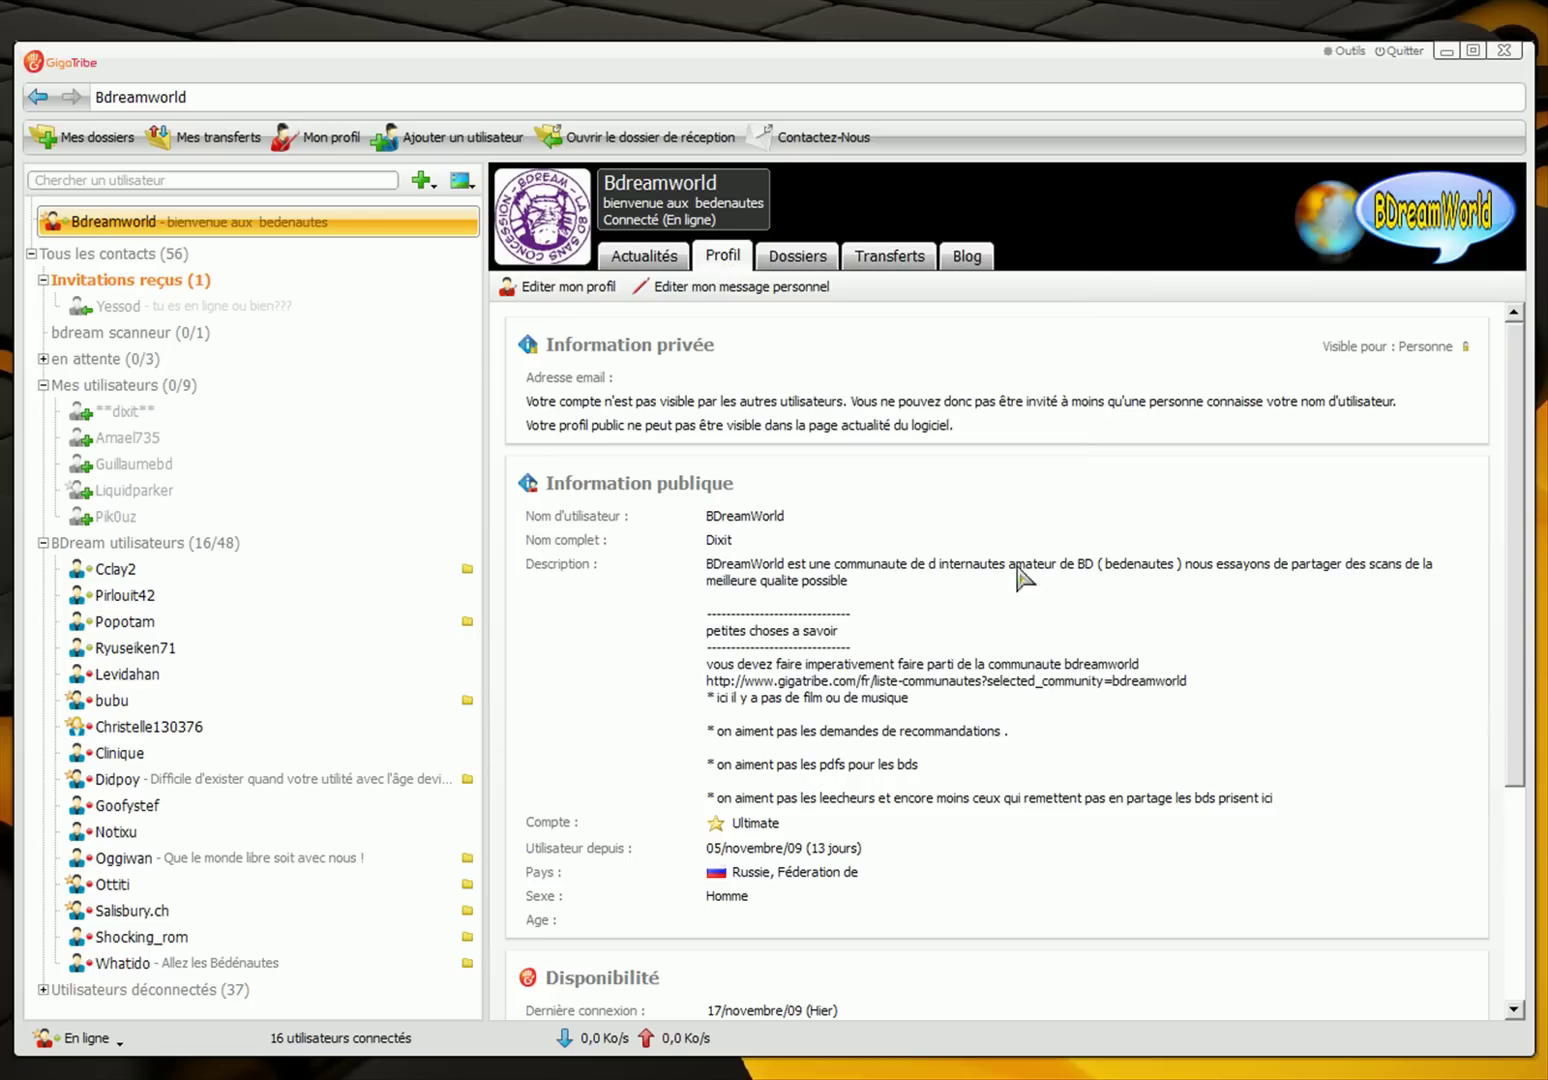
# View the shared folders and inspect the sharing properties offered for the .dvdcss folder, without sharing it.
pyautogui.click(815, 257)
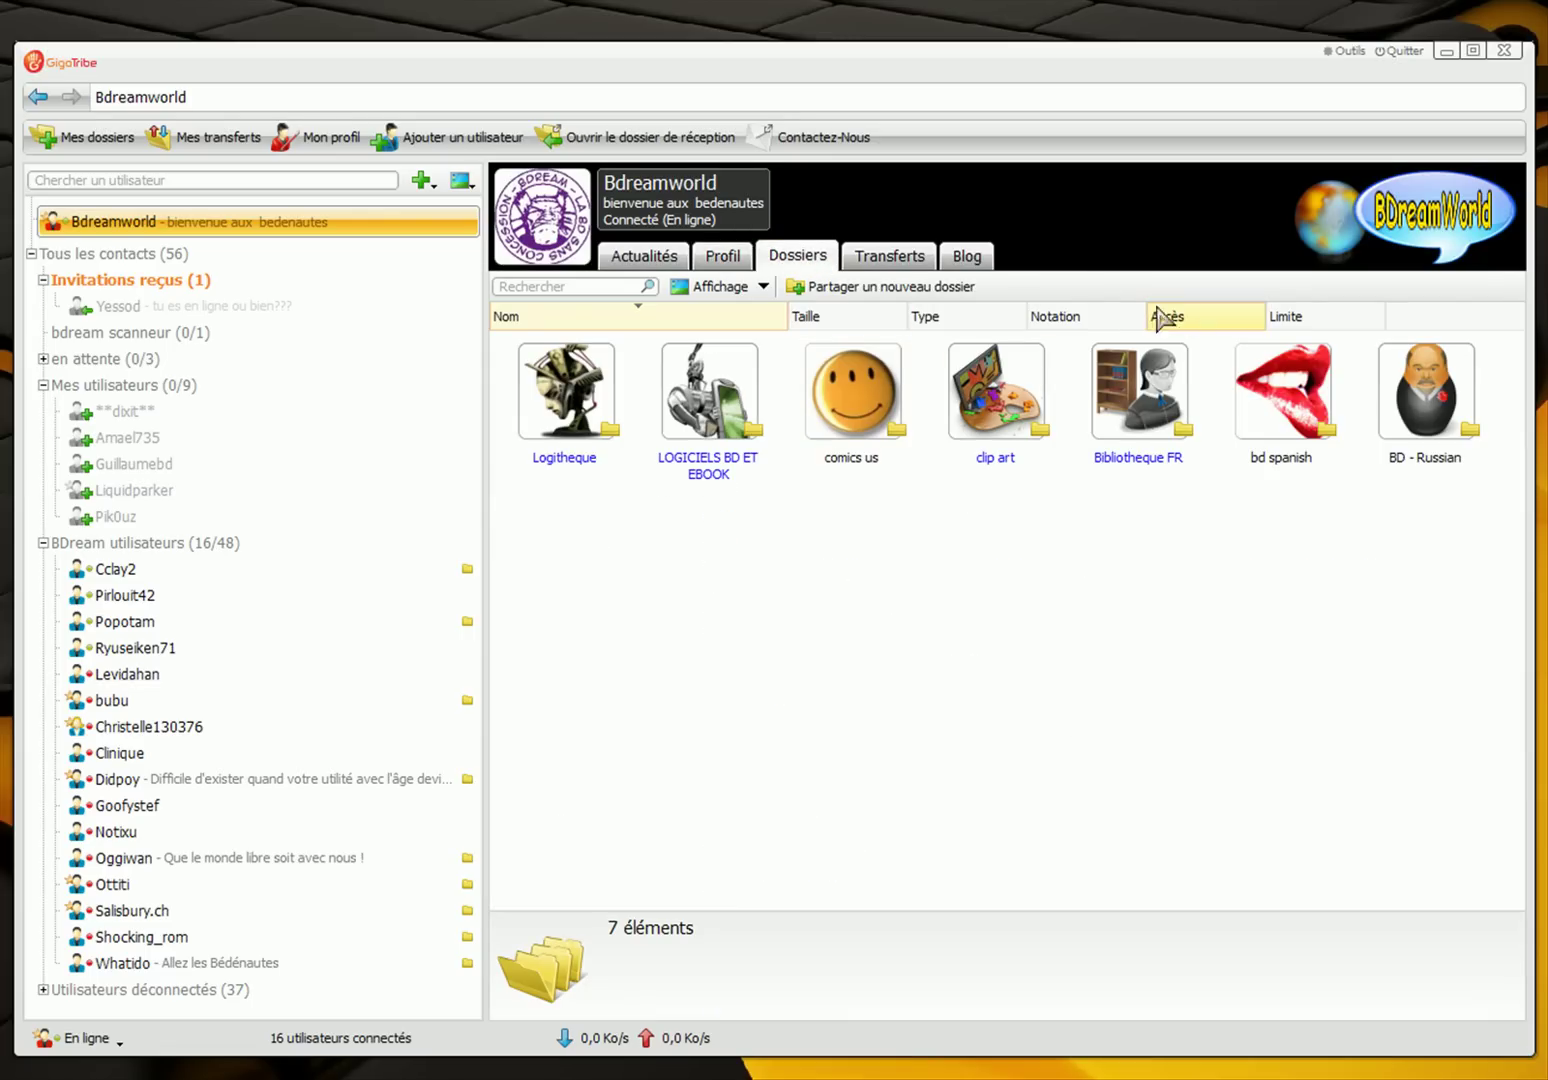
pyautogui.click(918, 290)
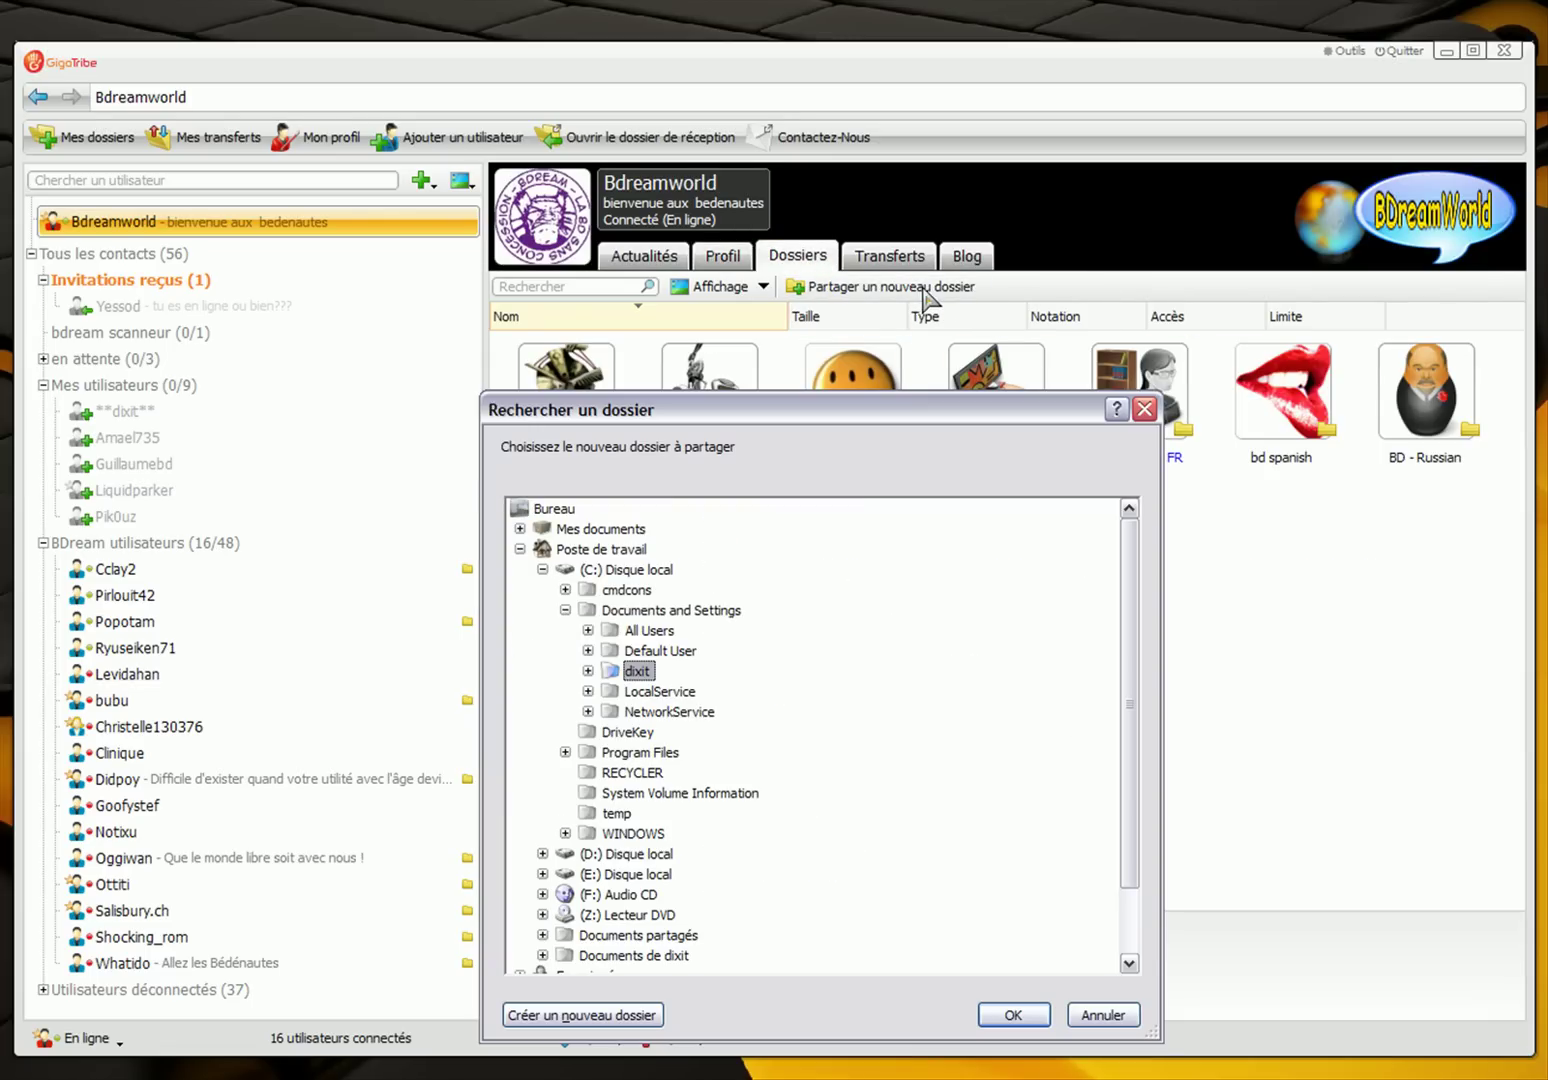
pyautogui.doubleClick(630, 671)
pyautogui.doubleClick(680, 631)
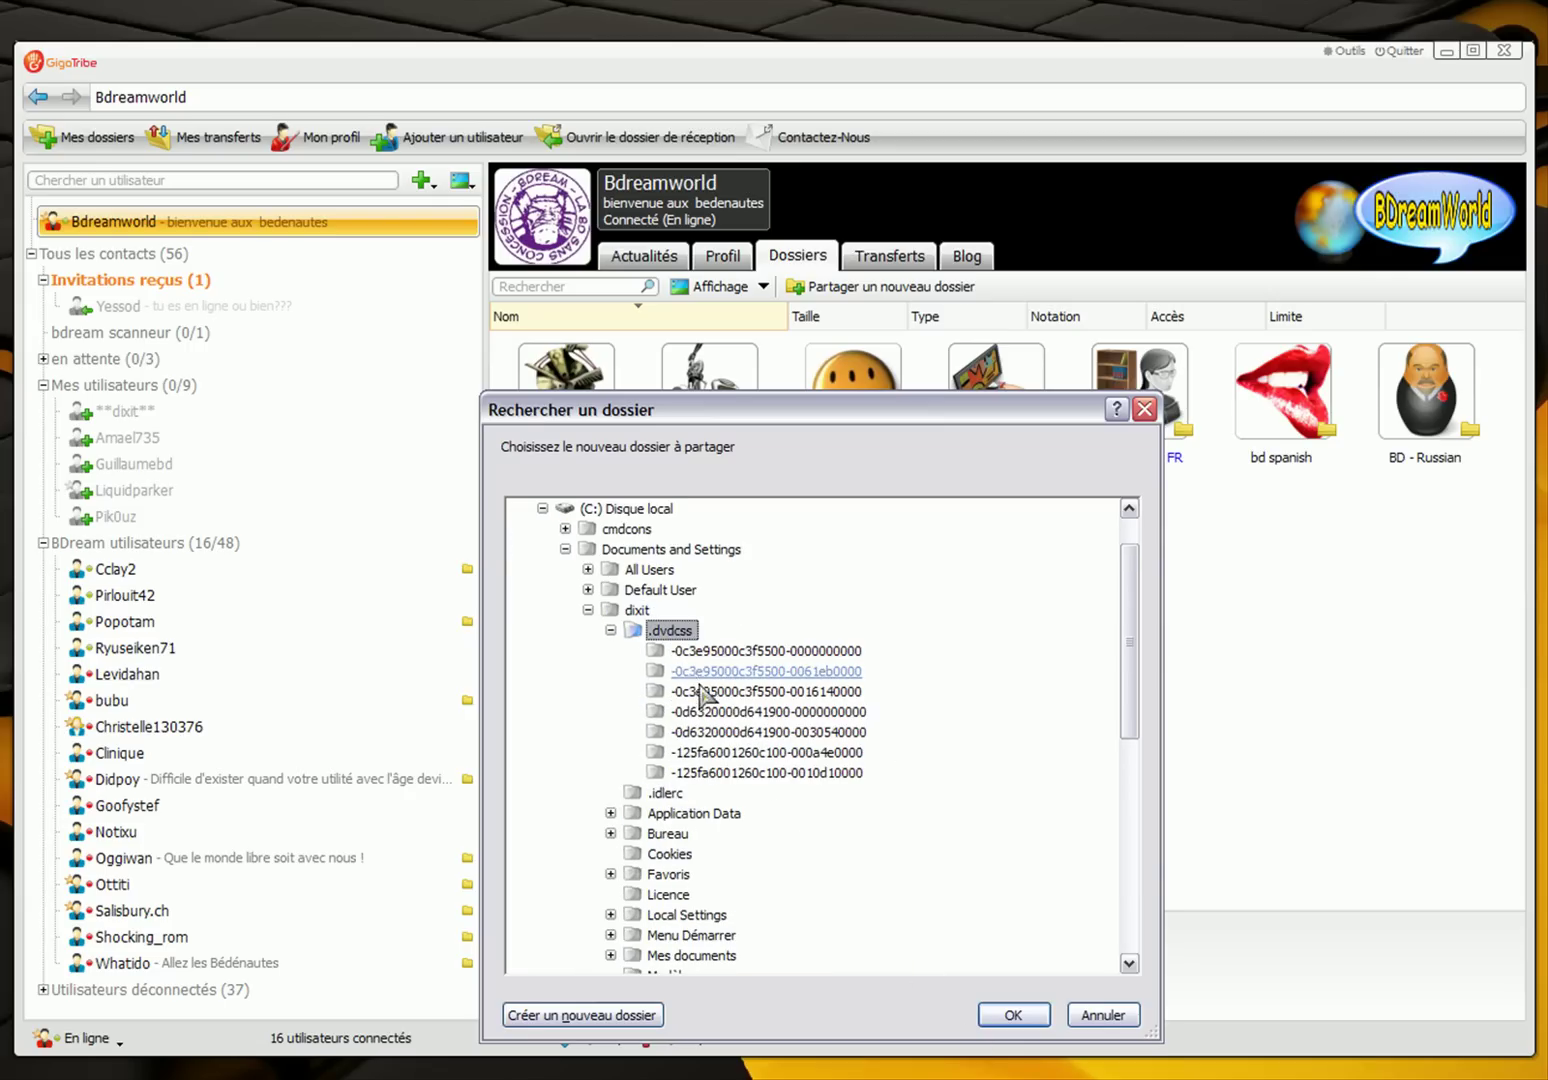
pyautogui.click(1014, 1015)
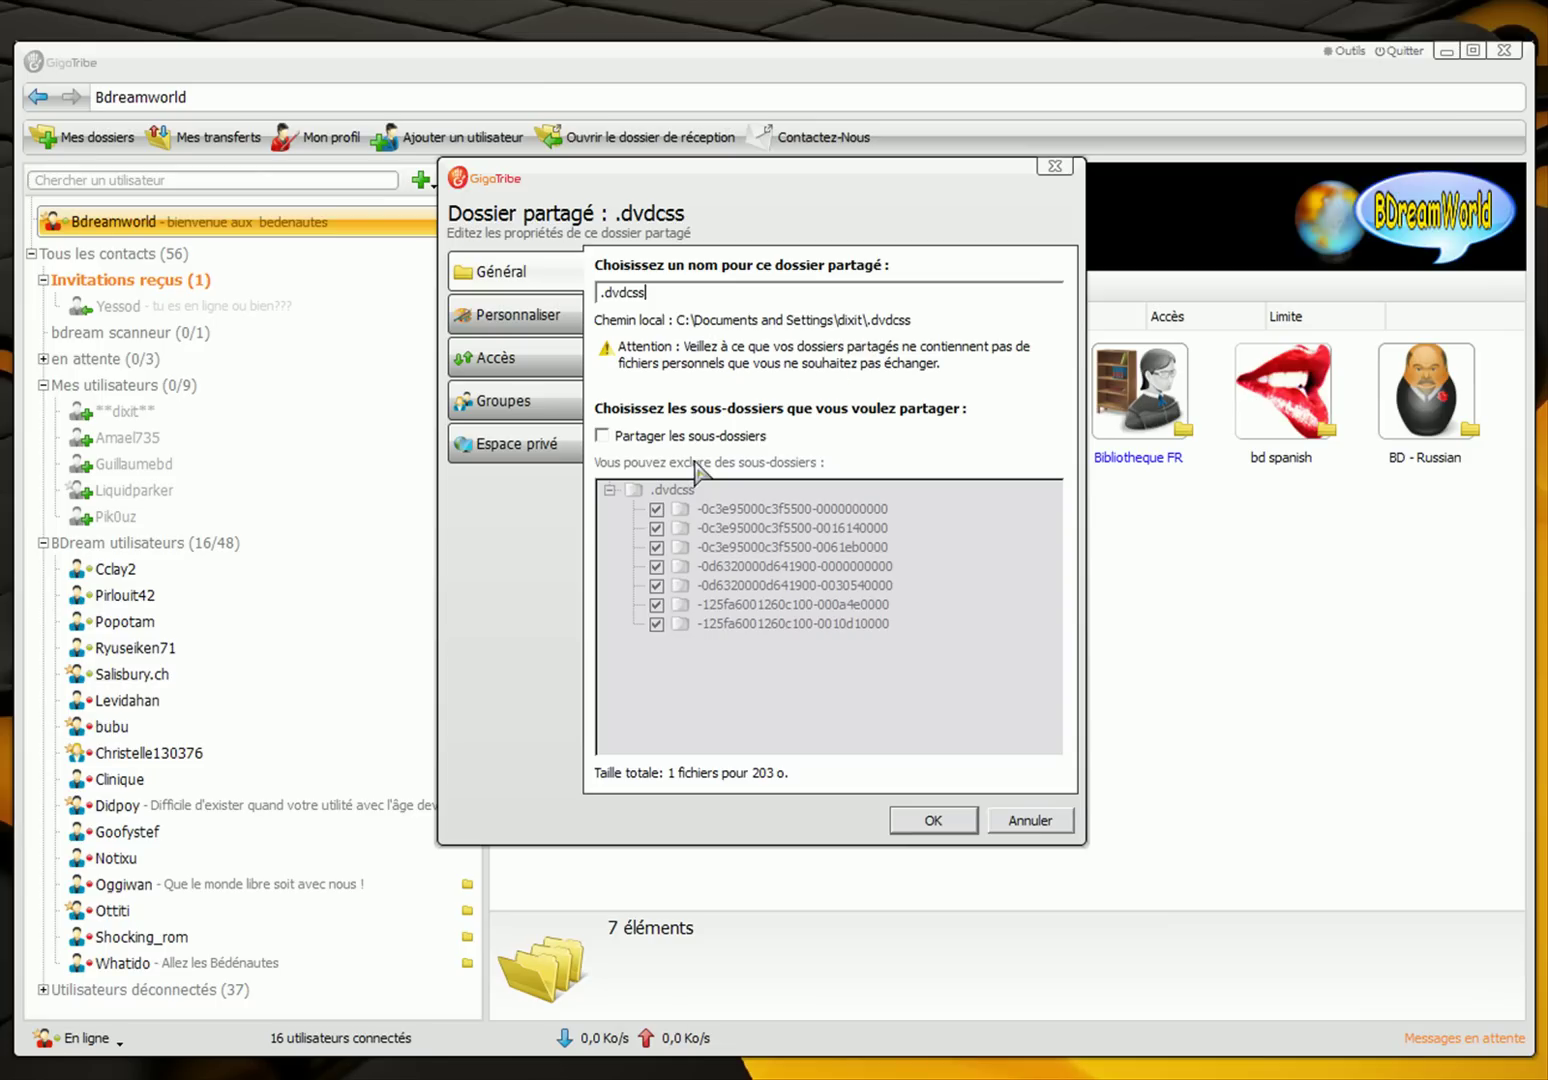
pyautogui.click(1030, 822)
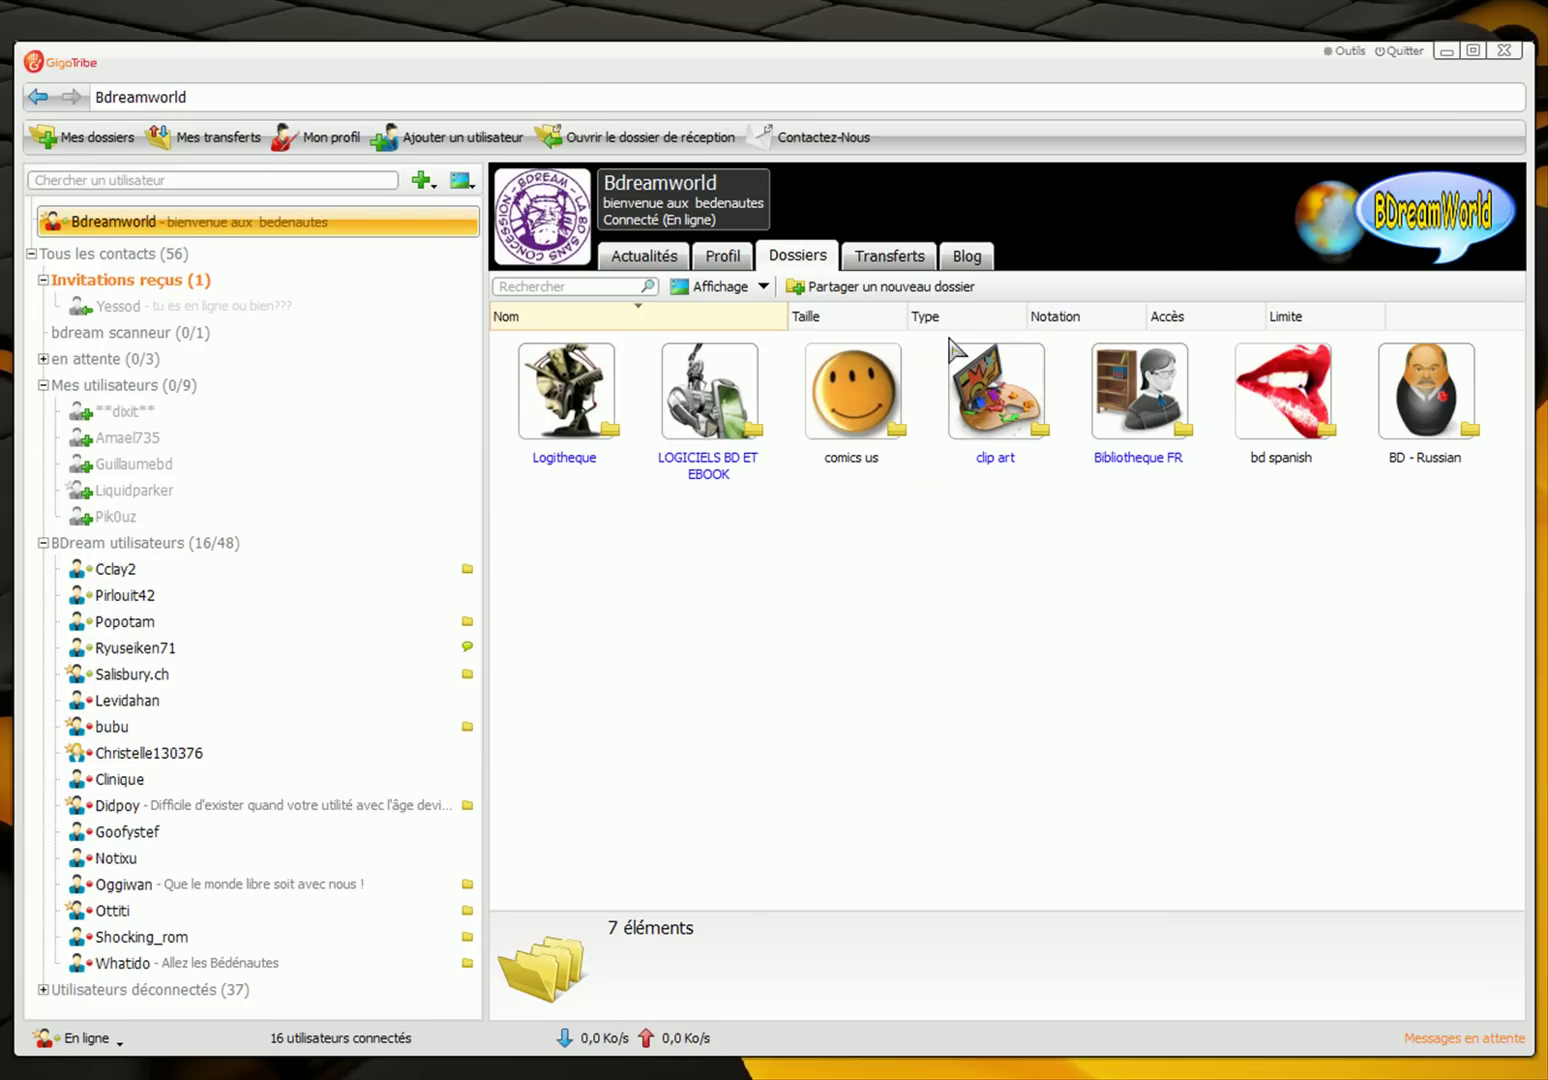
# Examine the account's file transfers and read through its blog posts.
pyautogui.click(891, 258)
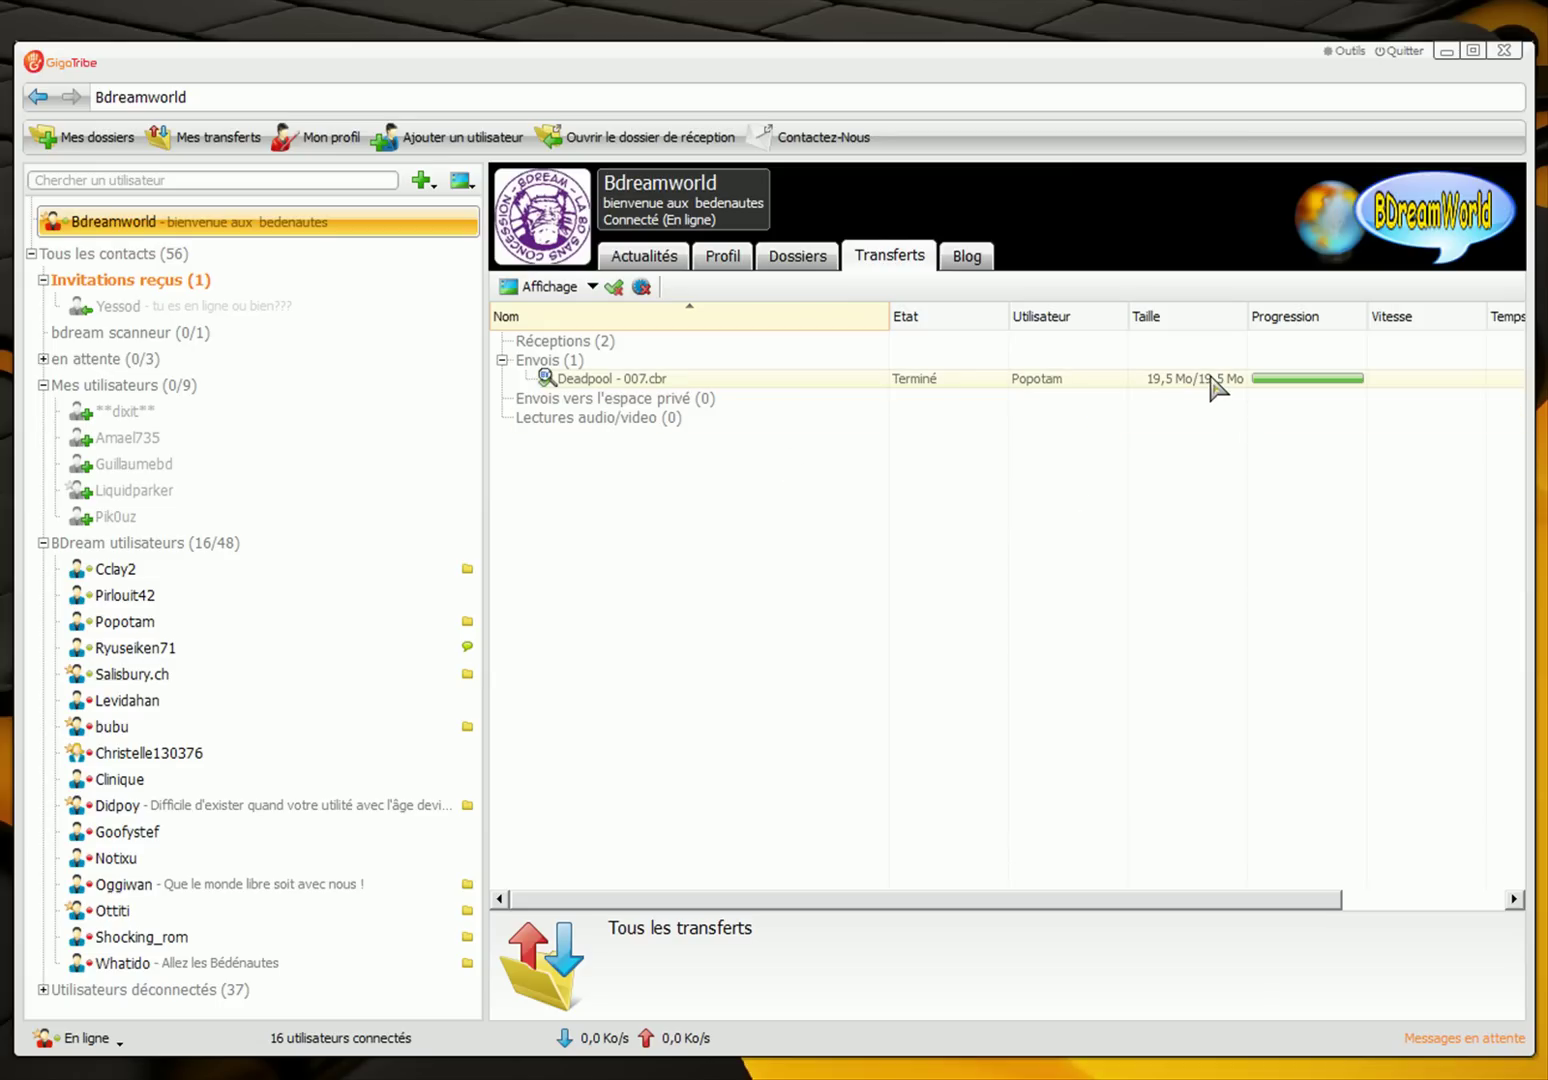
pyautogui.click(977, 262)
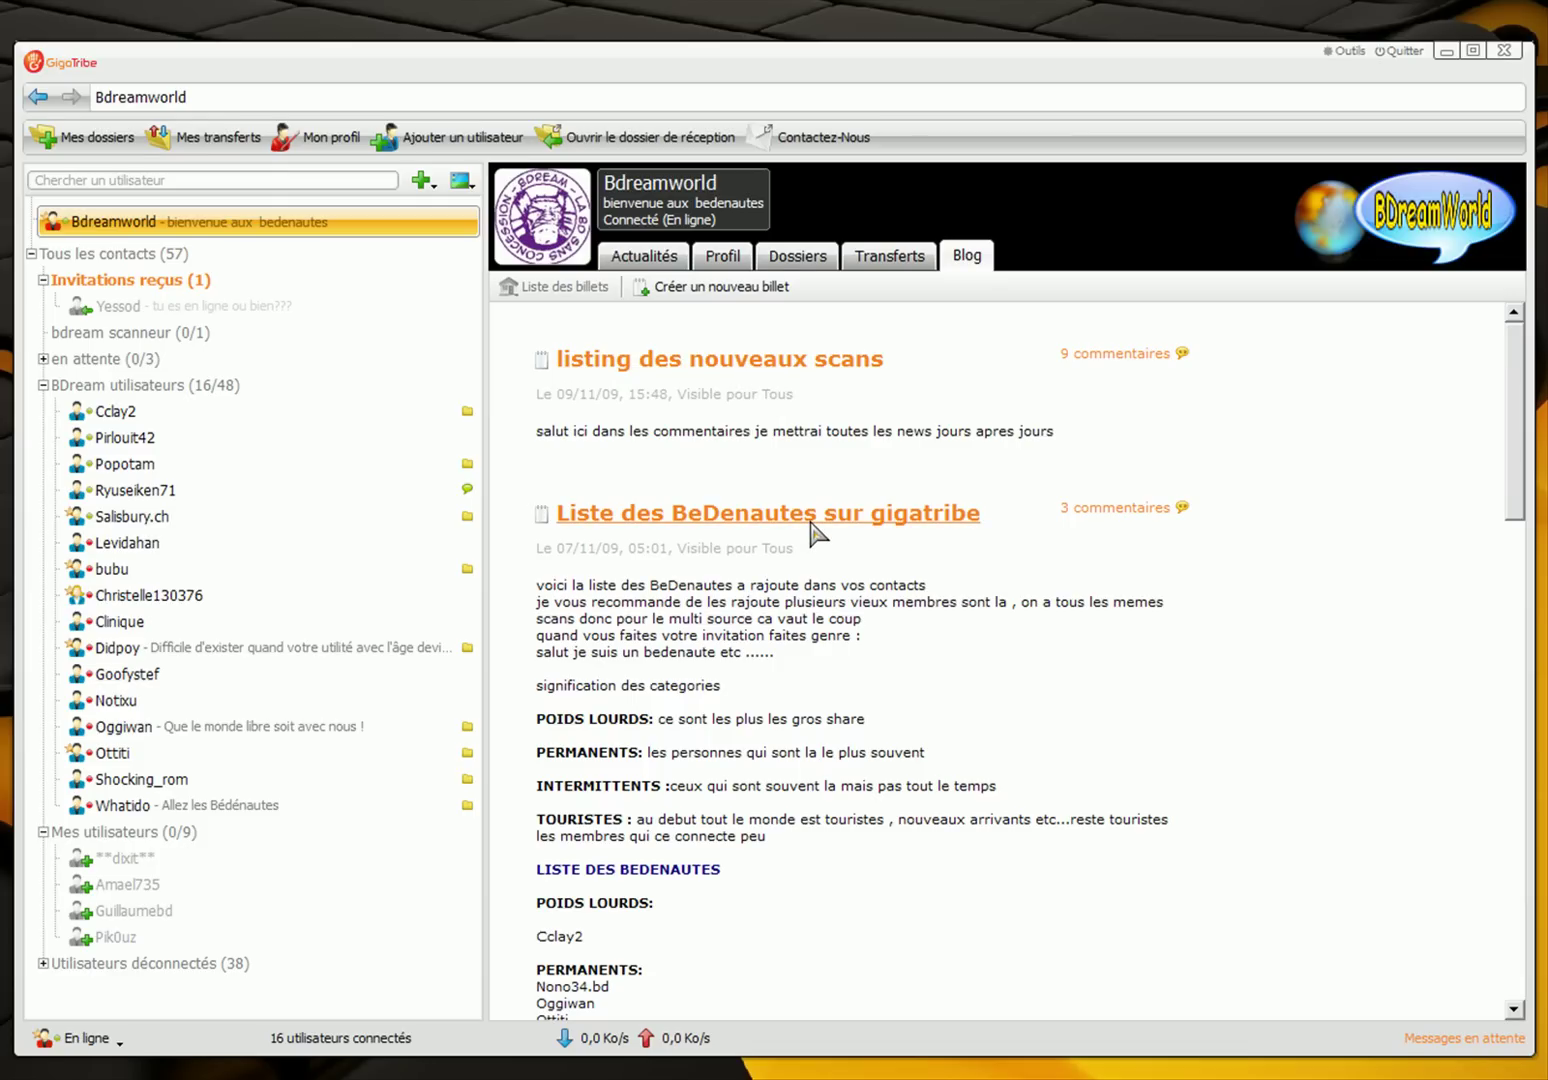
pyautogui.scroll(-4, 868, 605)
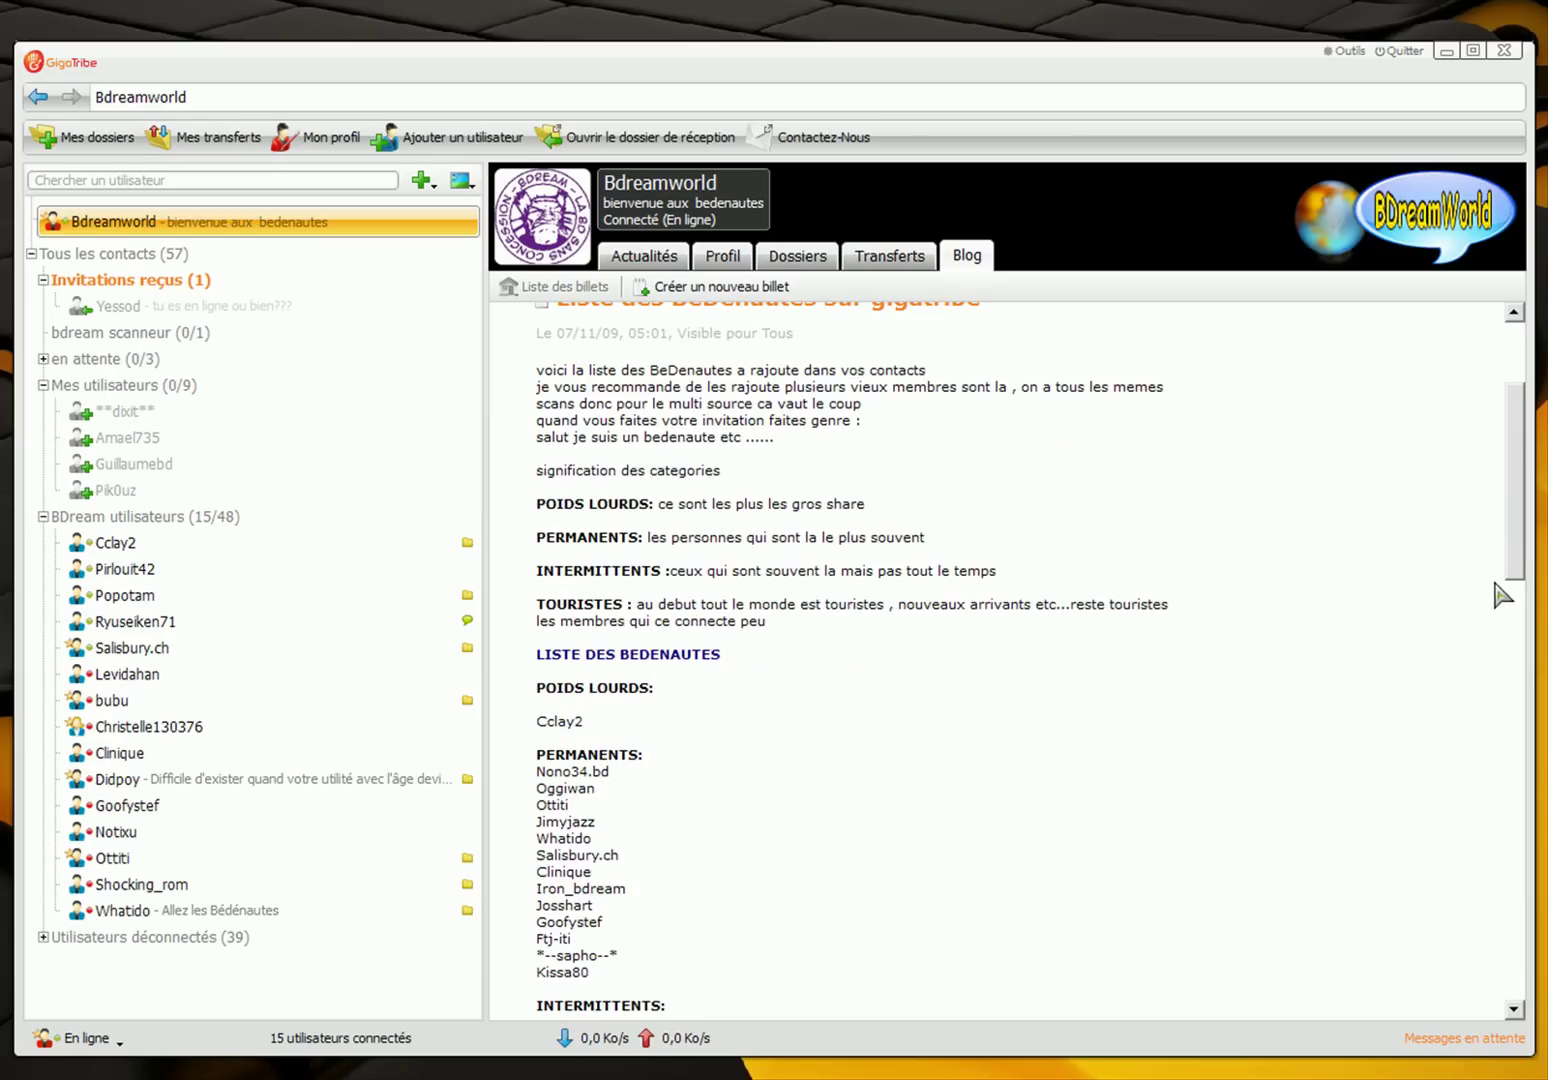
pyautogui.moveTo(1512, 555); pyautogui.dragTo(1437, 451)
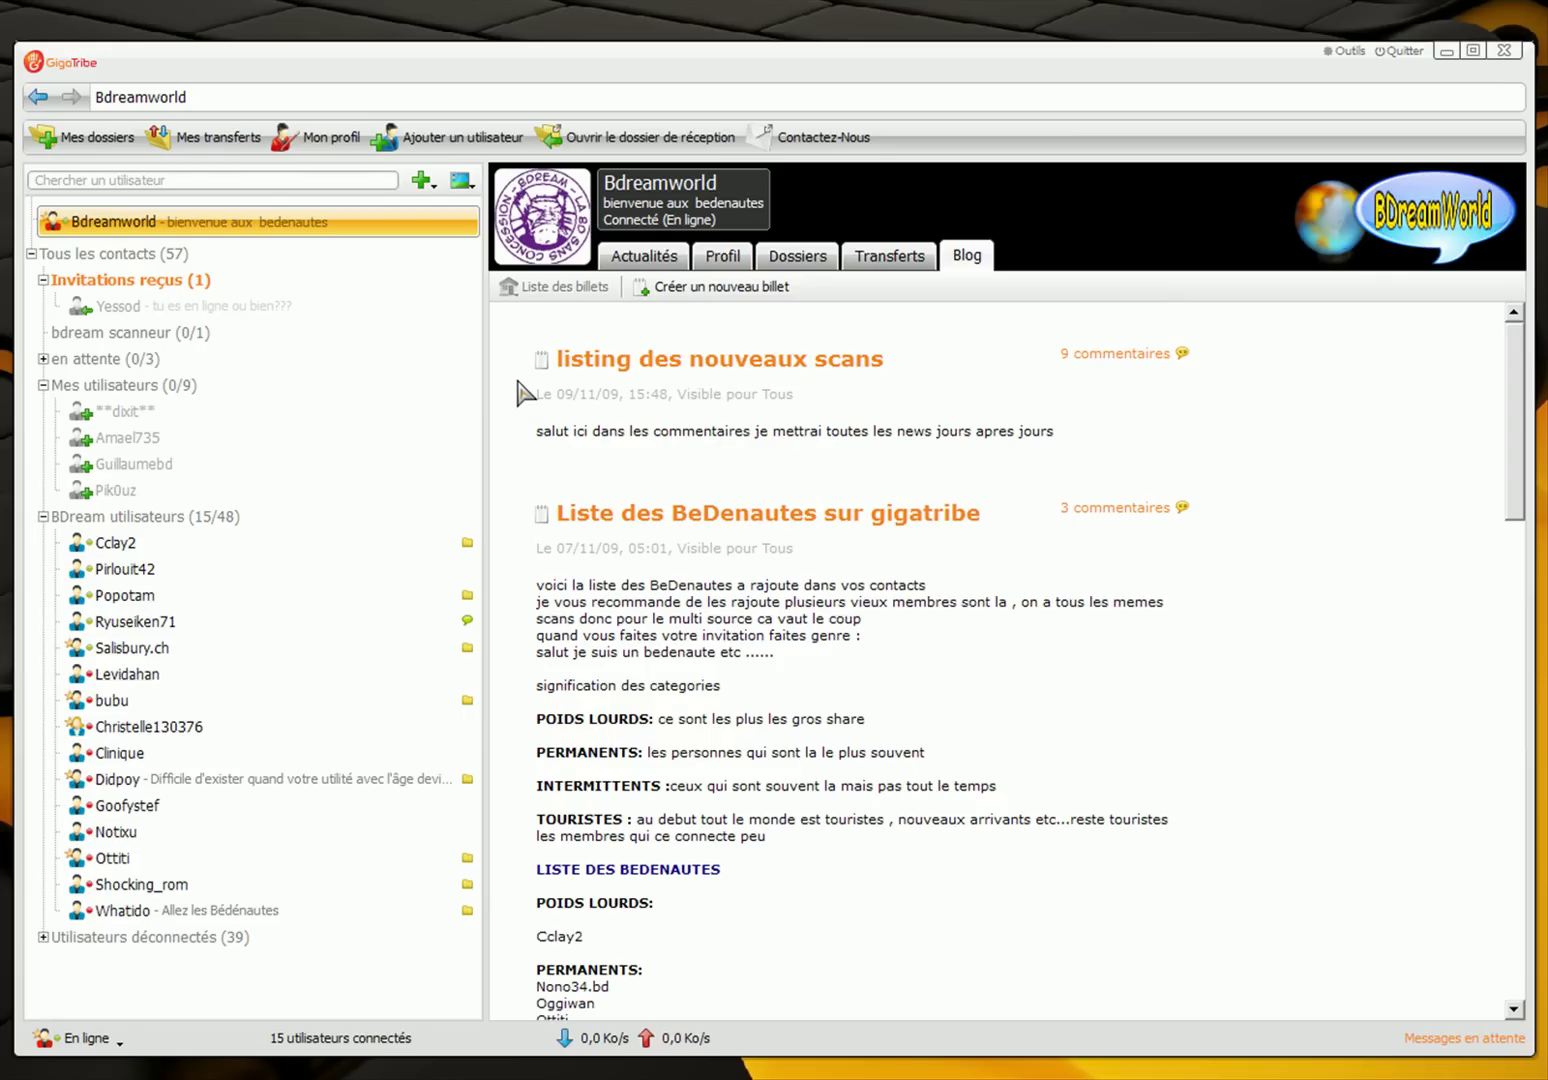
# Review the general, network, transfer and discussion options, including the upload and download limits.
pyautogui.click(1350, 52)
pyautogui.click(1353, 78)
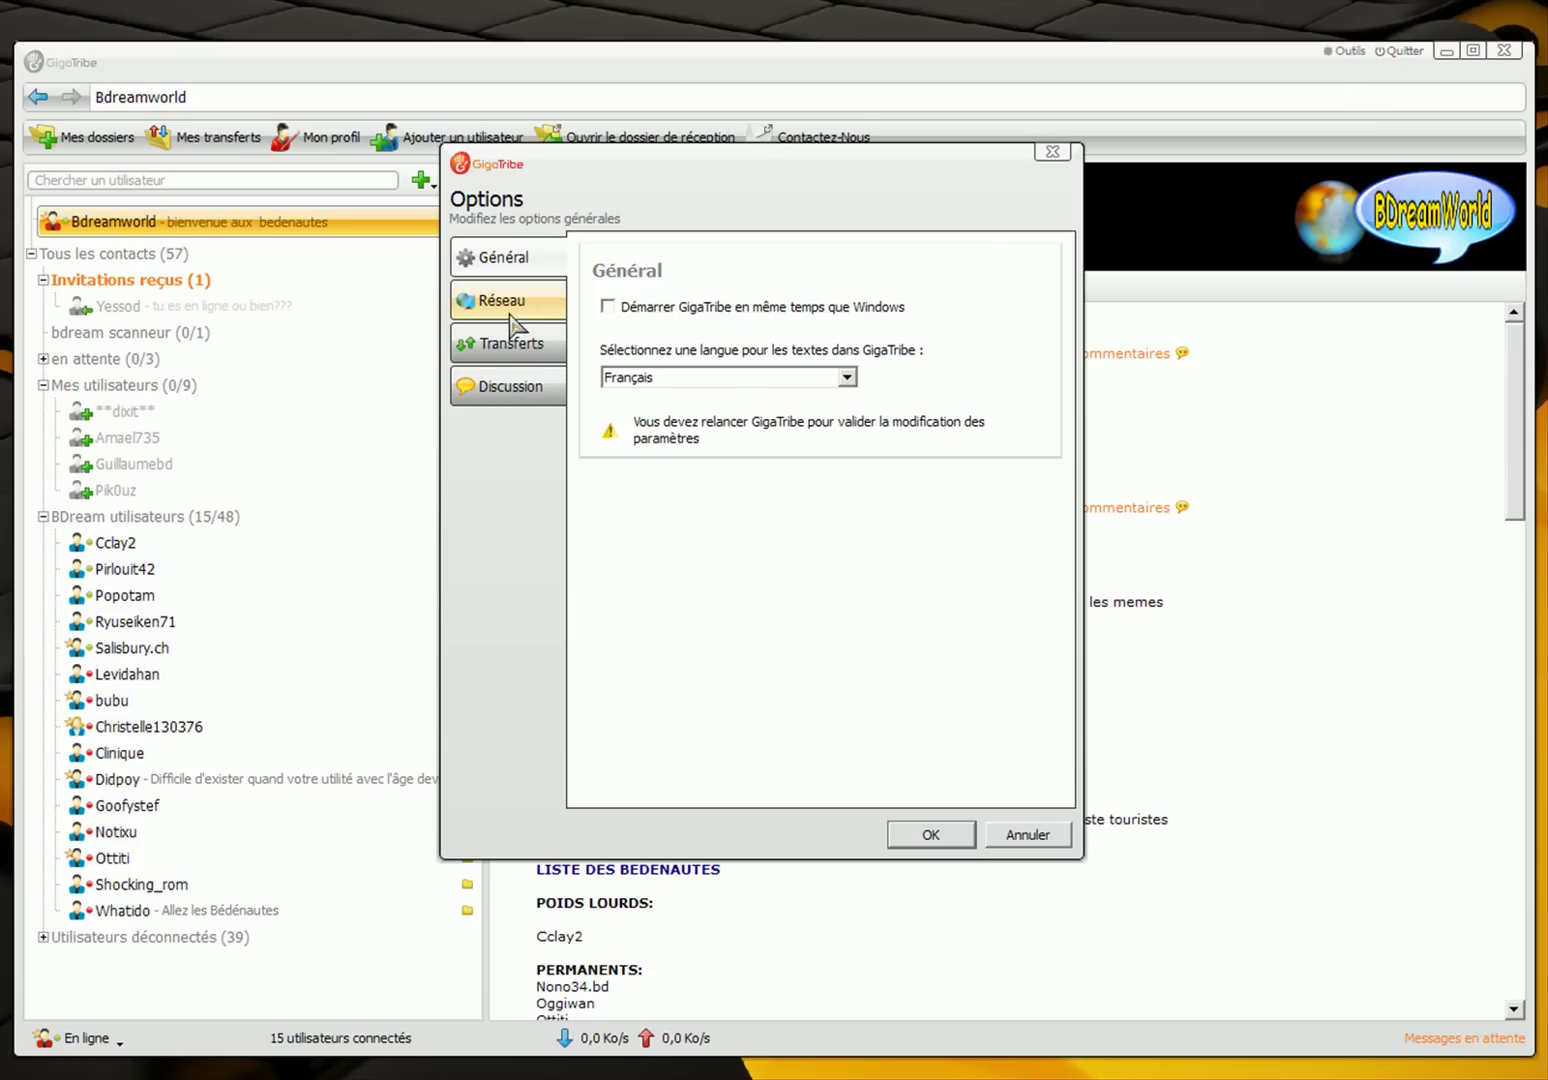
pyautogui.click(512, 310)
pyautogui.click(515, 348)
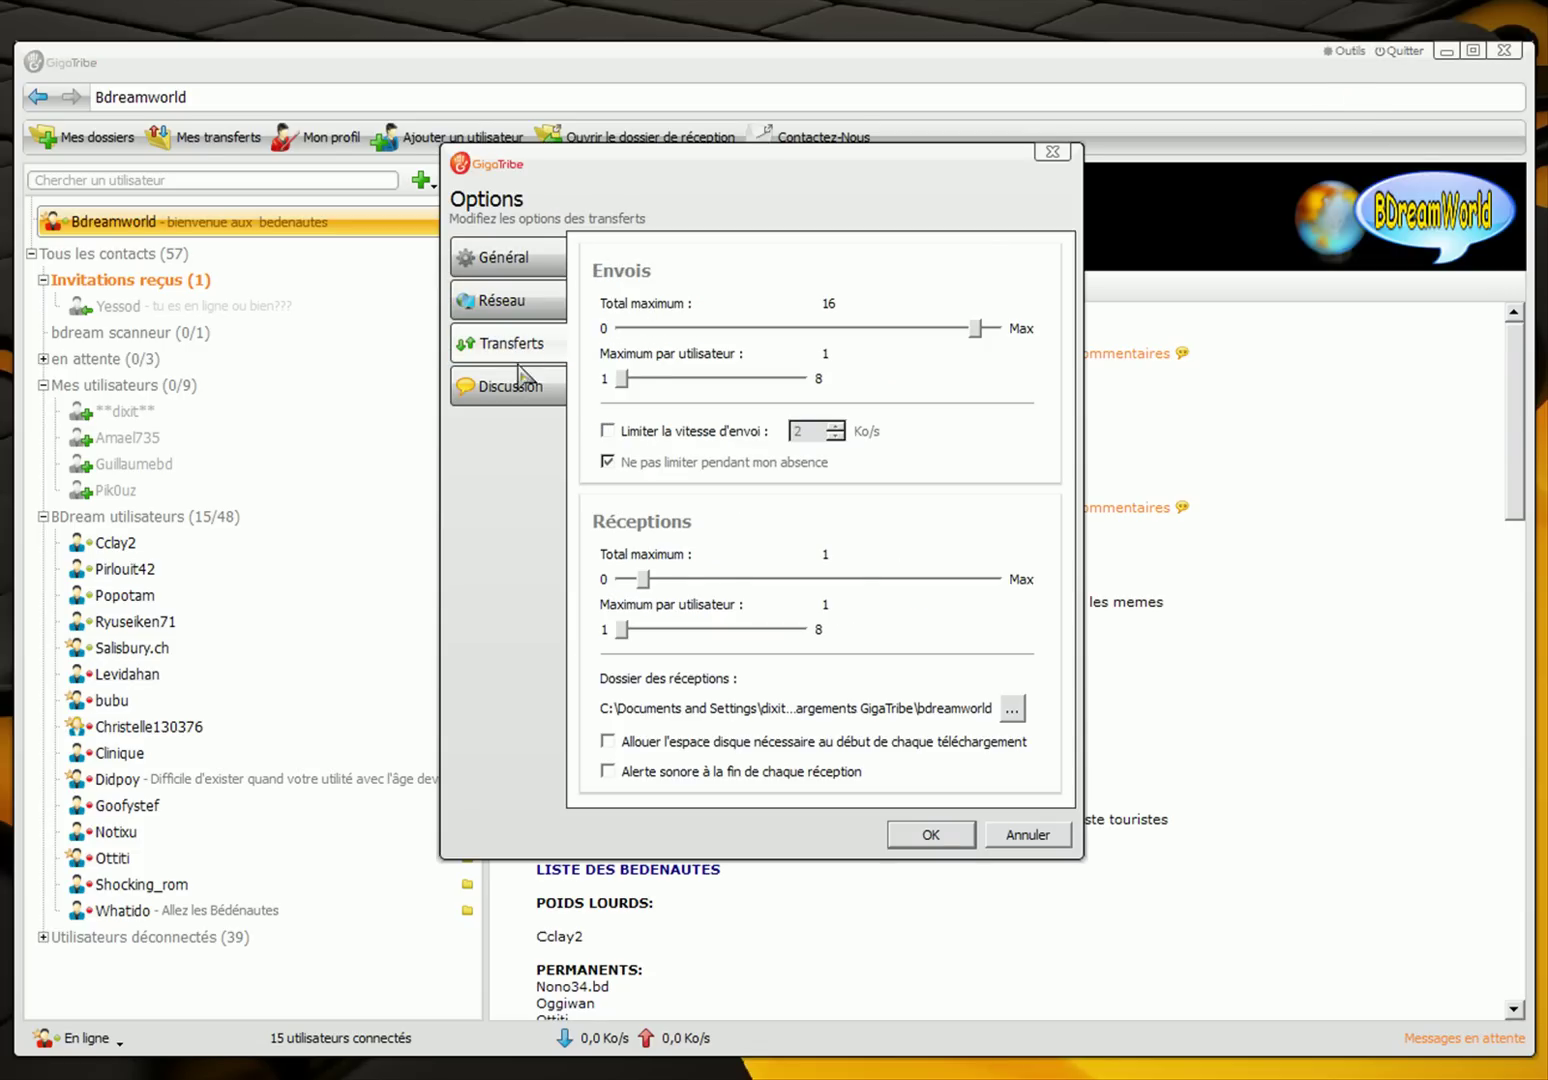
pyautogui.click(518, 382)
pyautogui.click(517, 345)
pyautogui.click(931, 838)
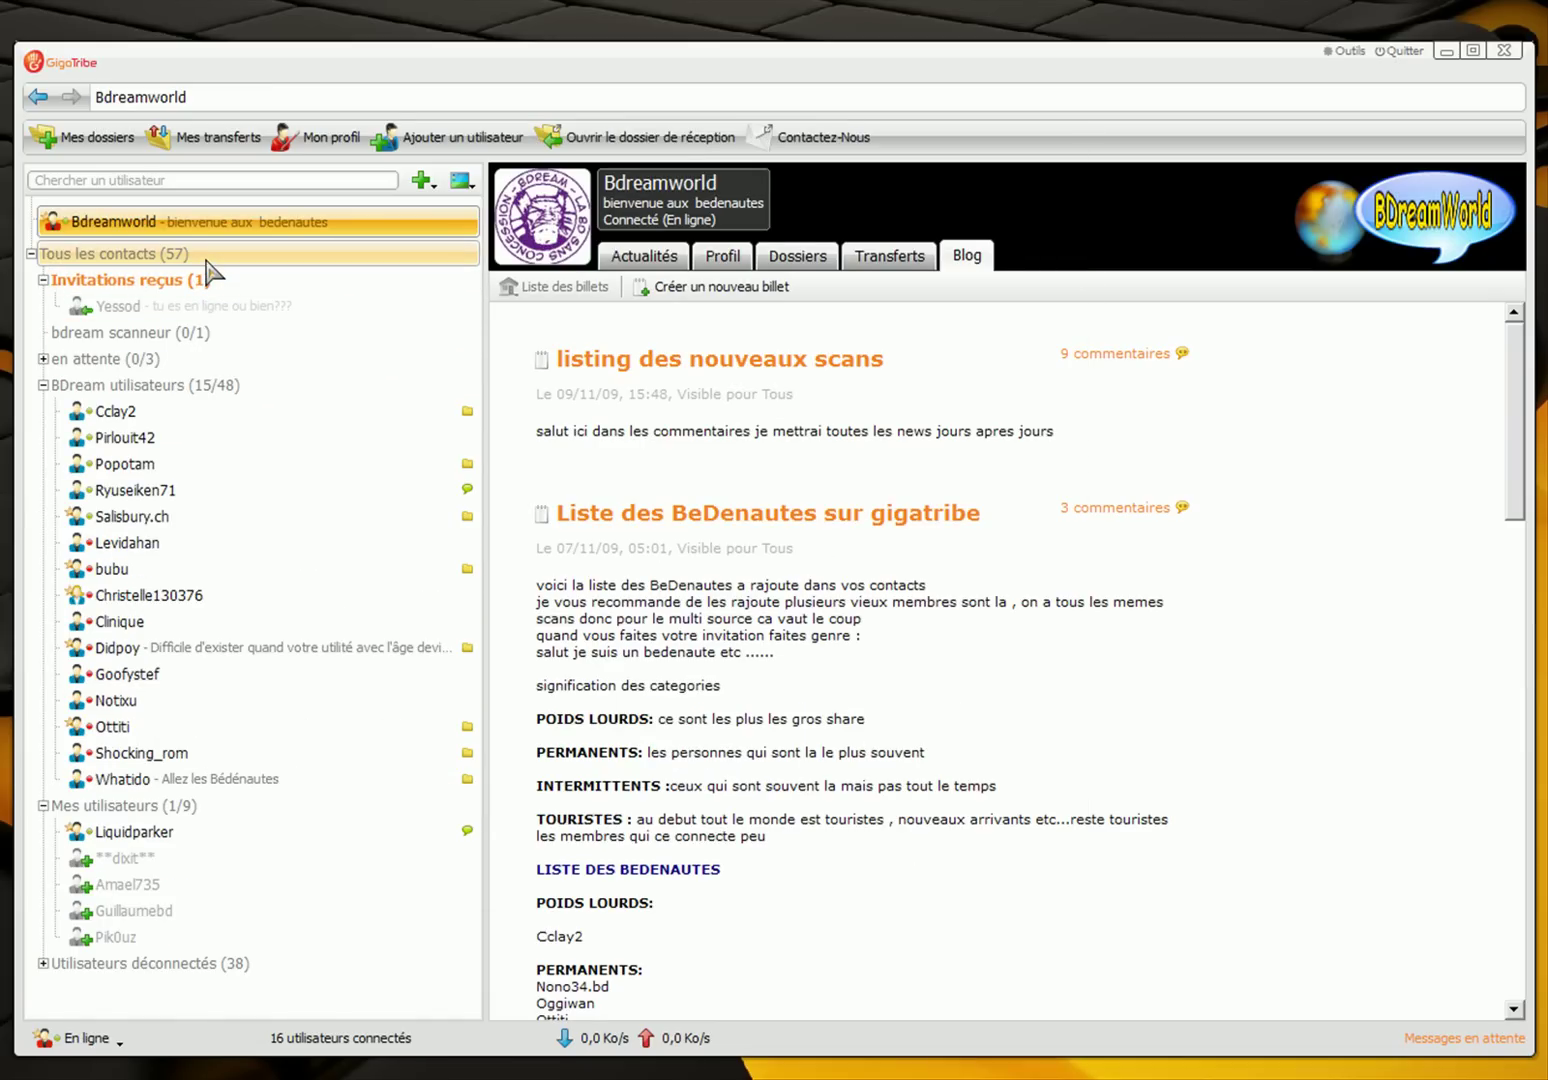
# View the discussion for all contacts, the first BDream utilisateurs contact's folders and discussion, and that group's profile and discussion.
pyautogui.click(160, 254)
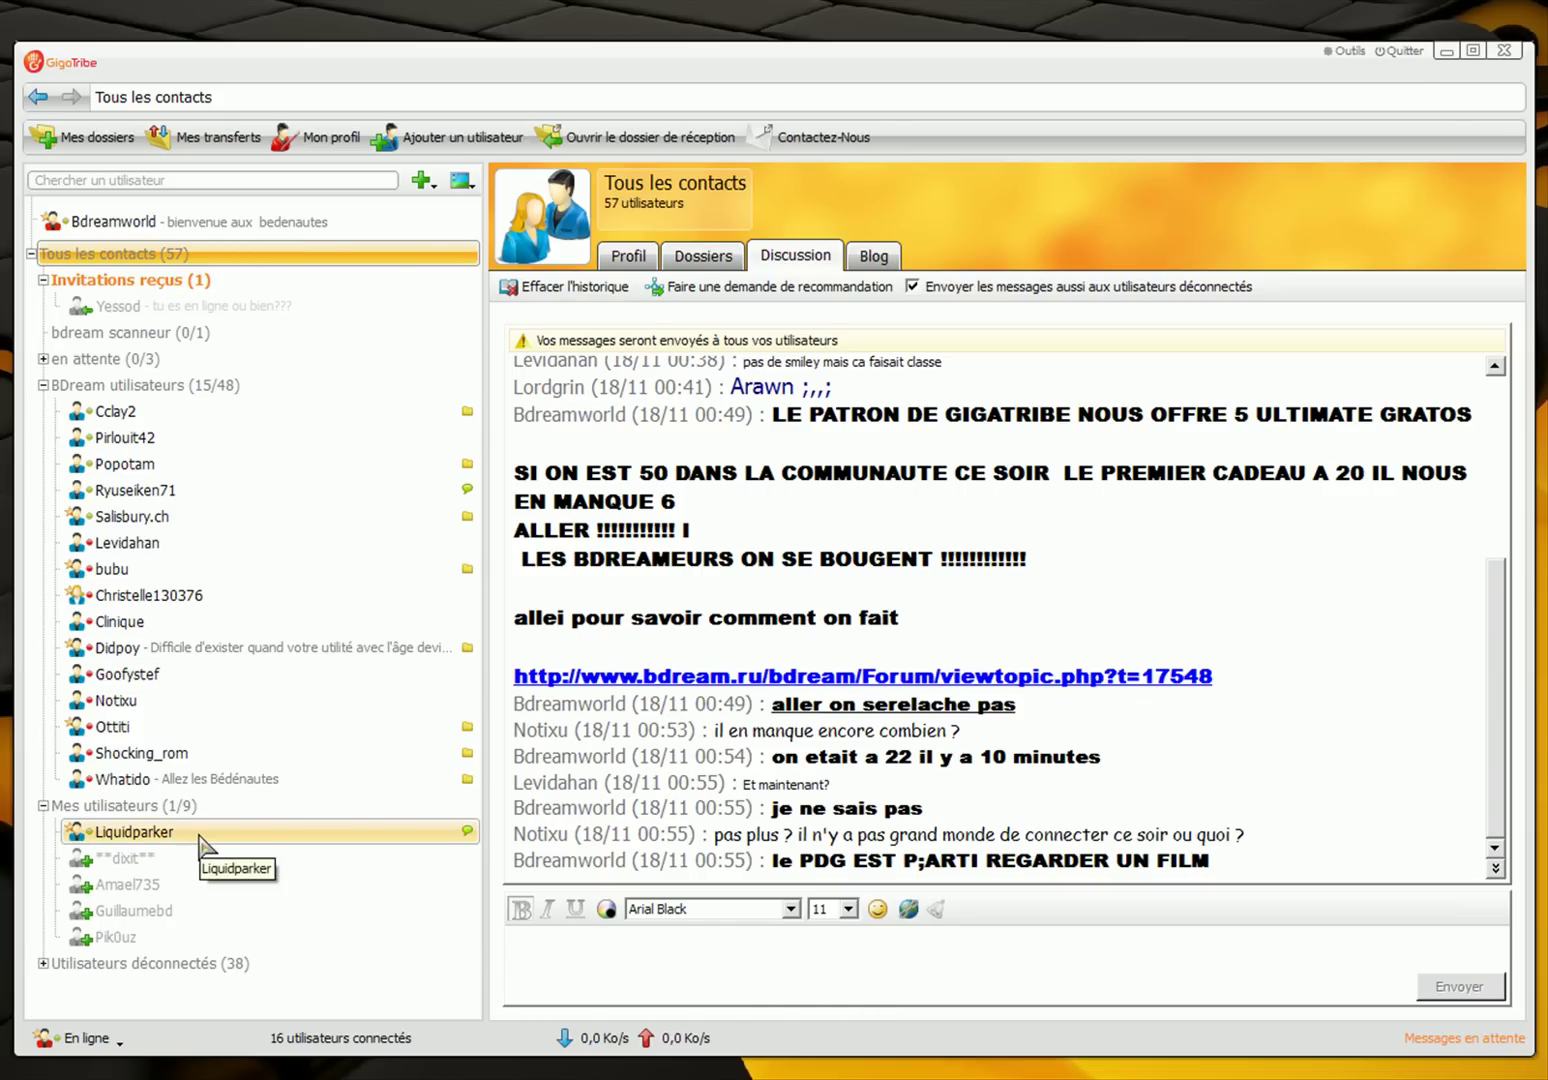
pyautogui.click(220, 422)
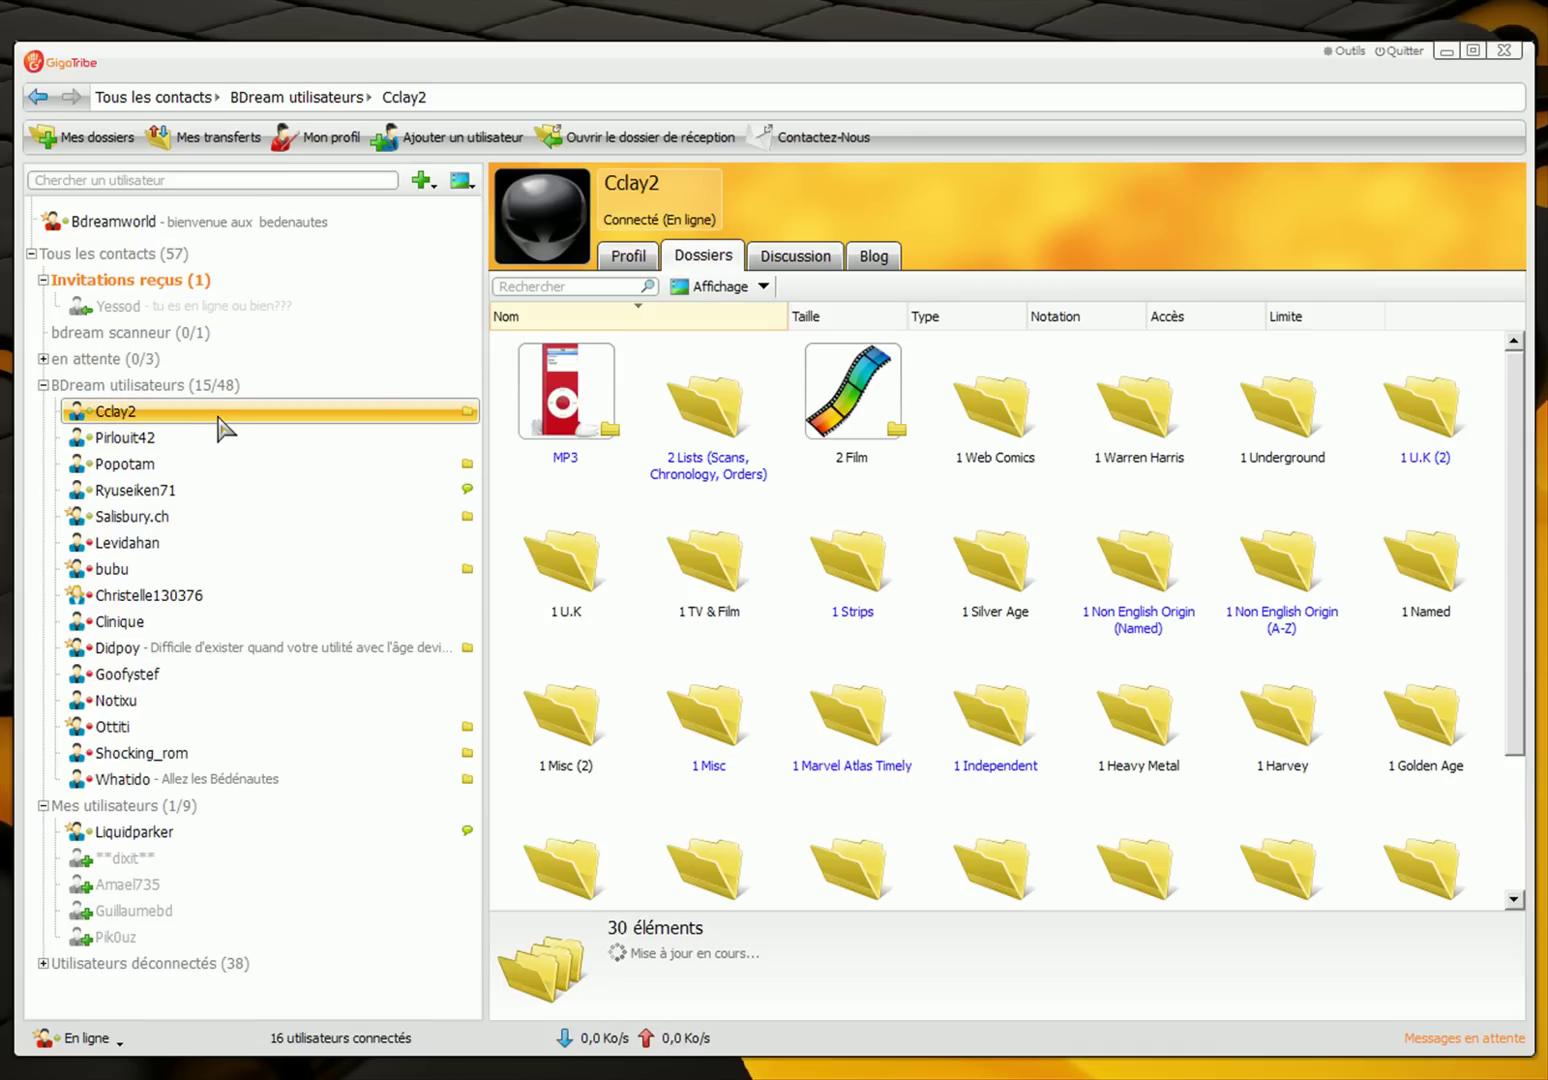
pyautogui.click(792, 260)
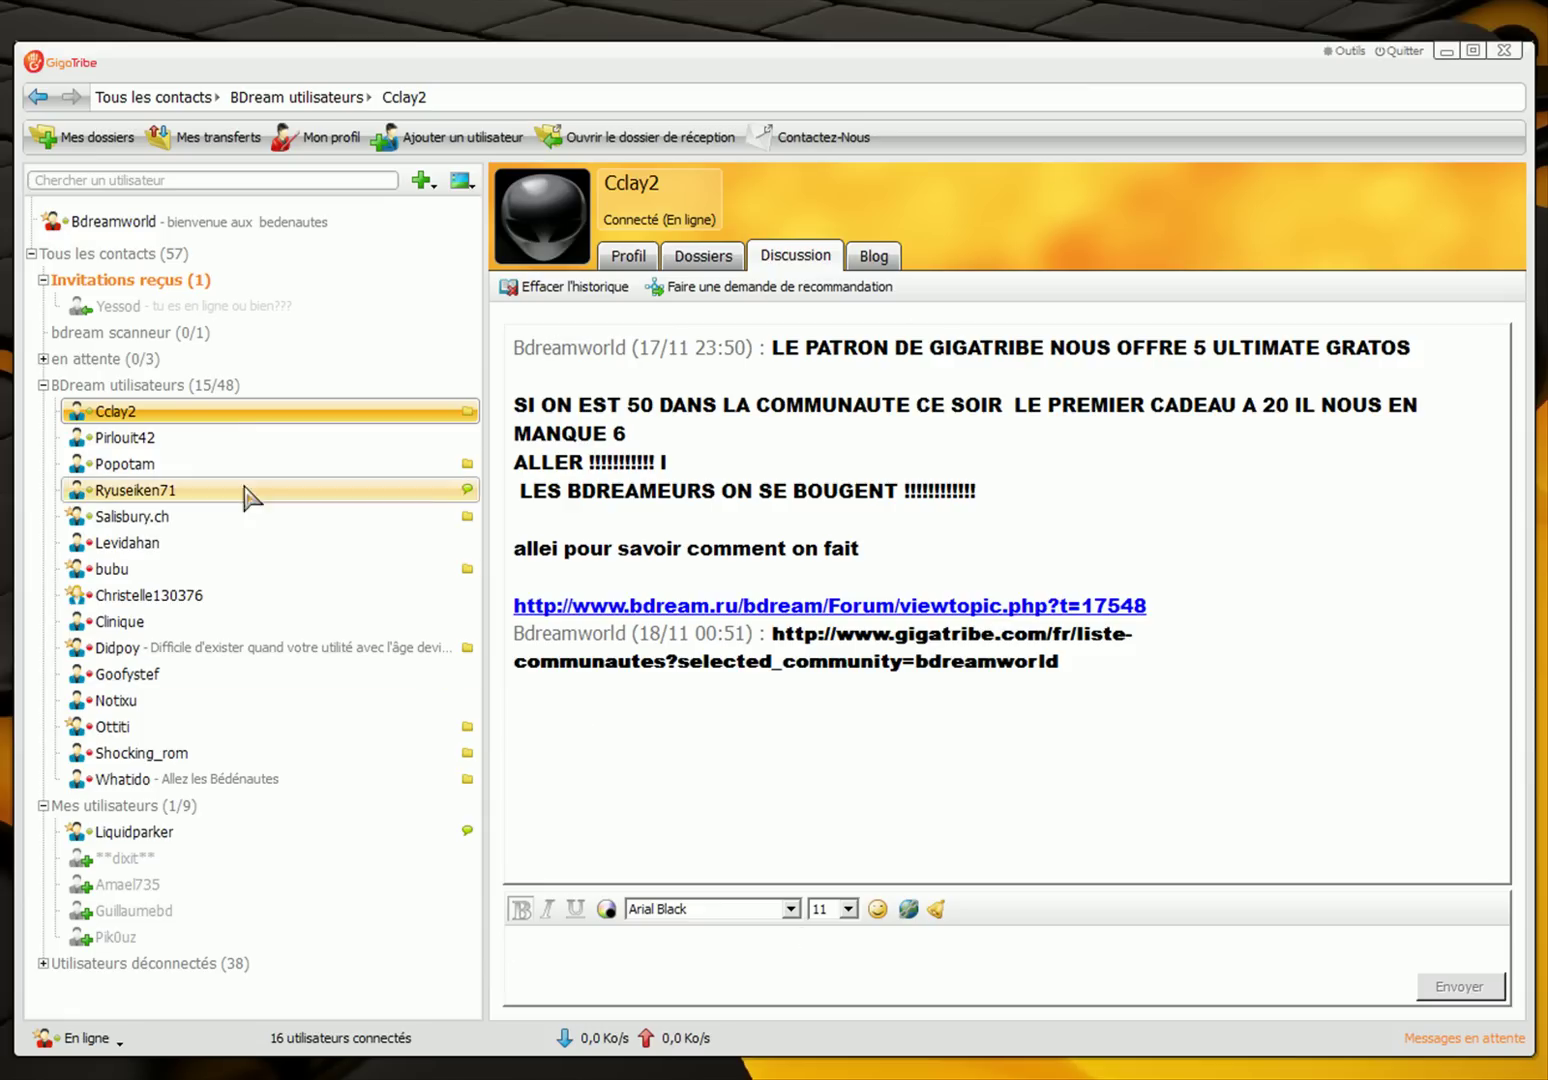
pyautogui.click(229, 389)
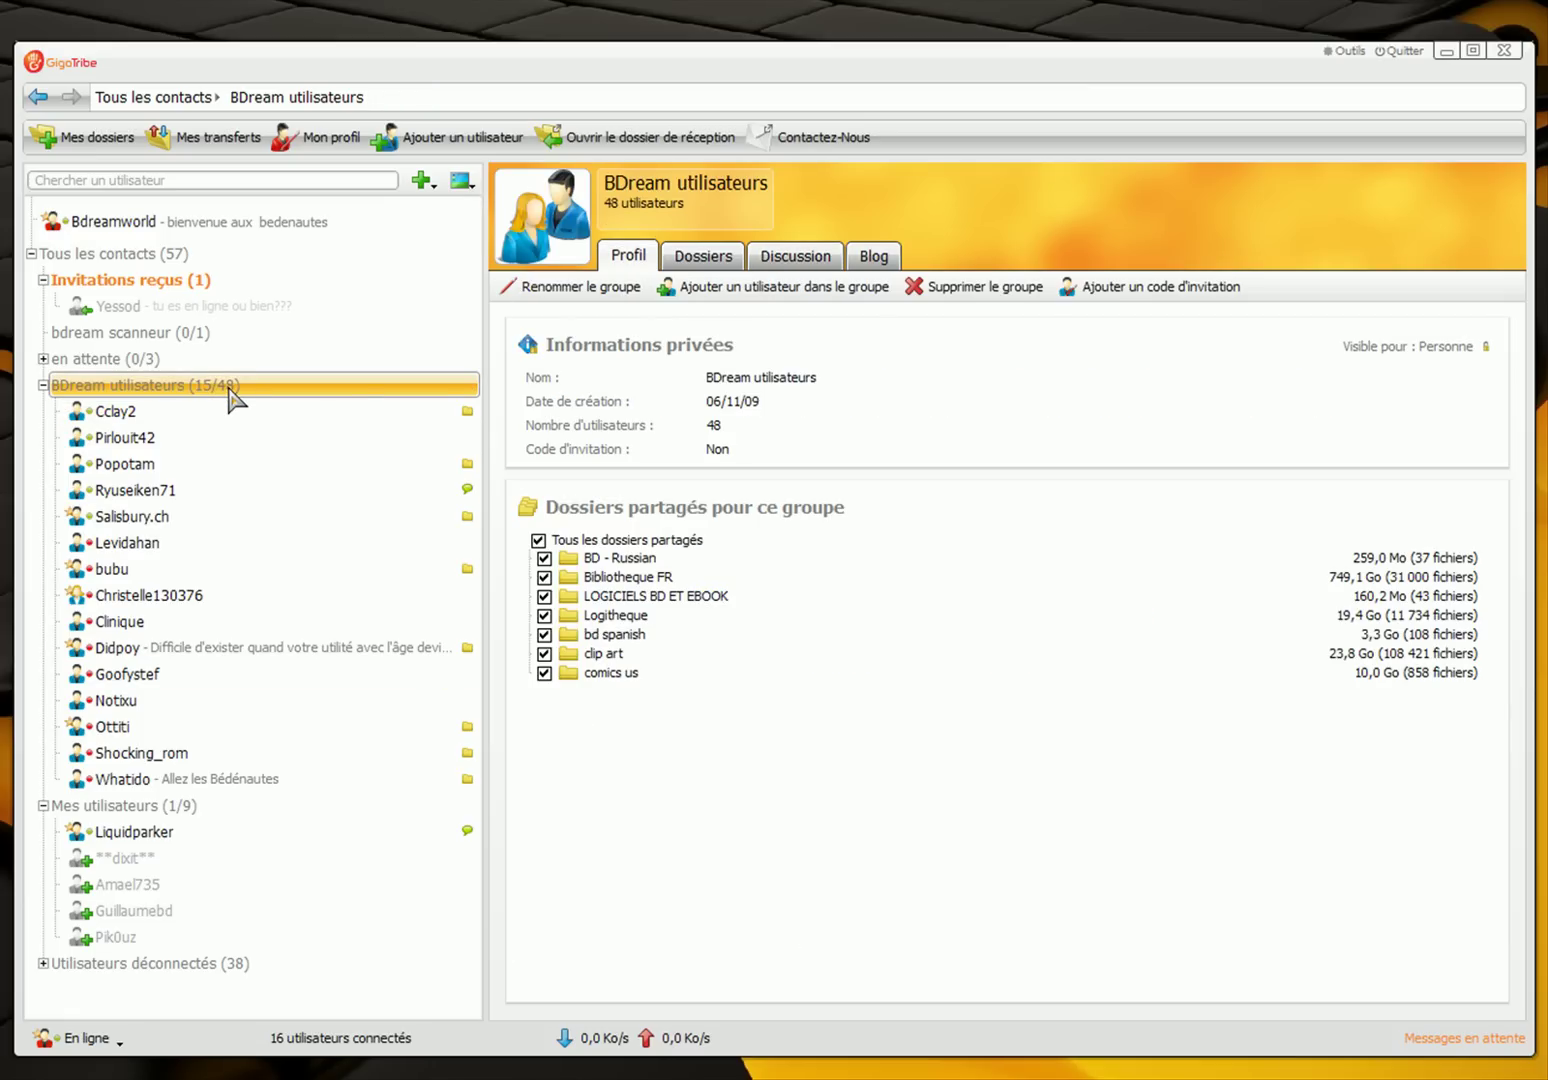
pyautogui.click(795, 256)
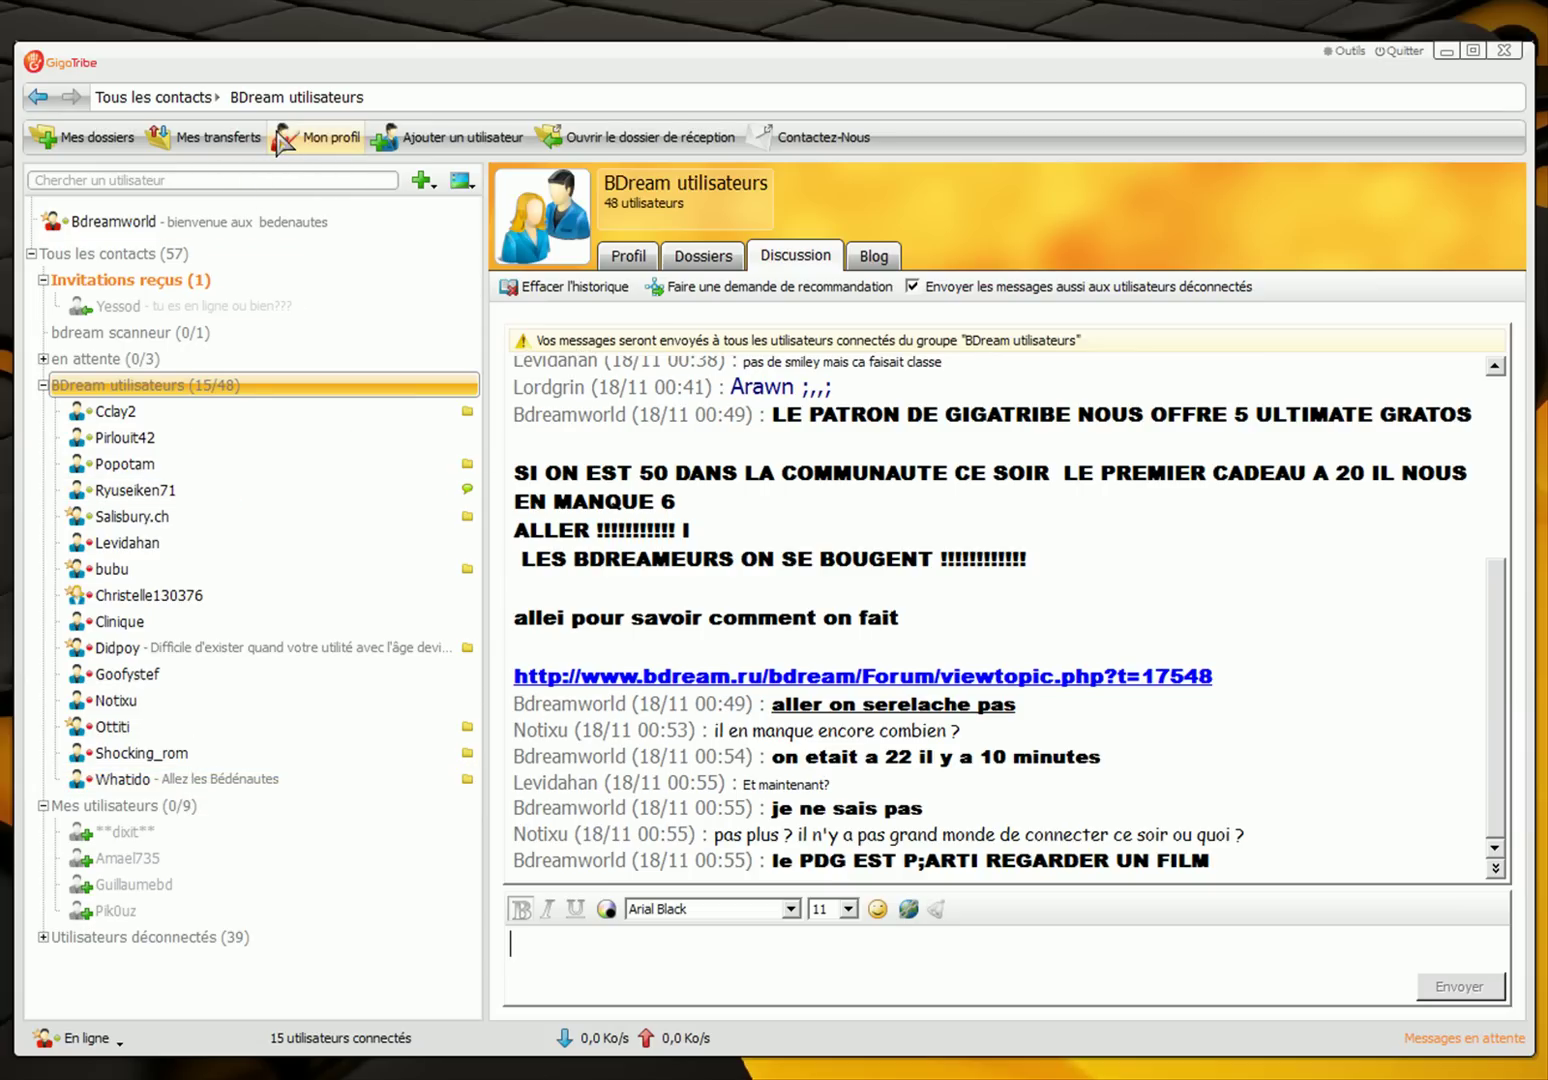
# Accept the received invitation from its sender's profile, placing the new contact in the Mes utilisateurs group.
pyautogui.click(178, 288)
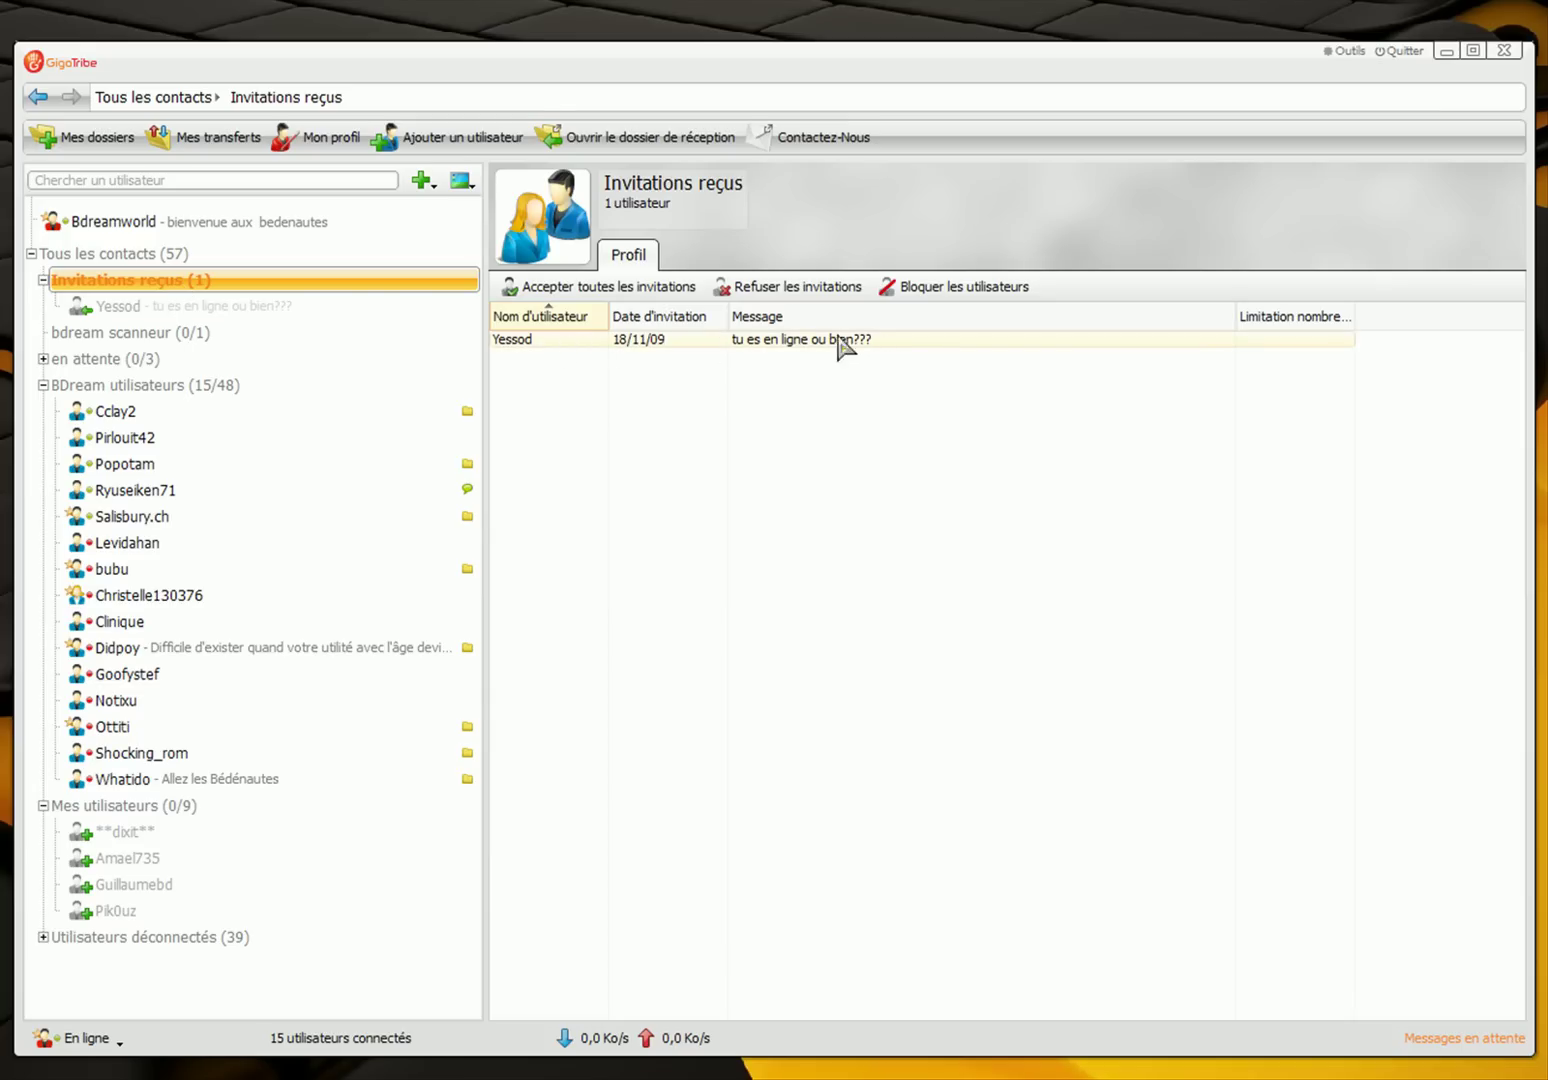
pyautogui.click(510, 342)
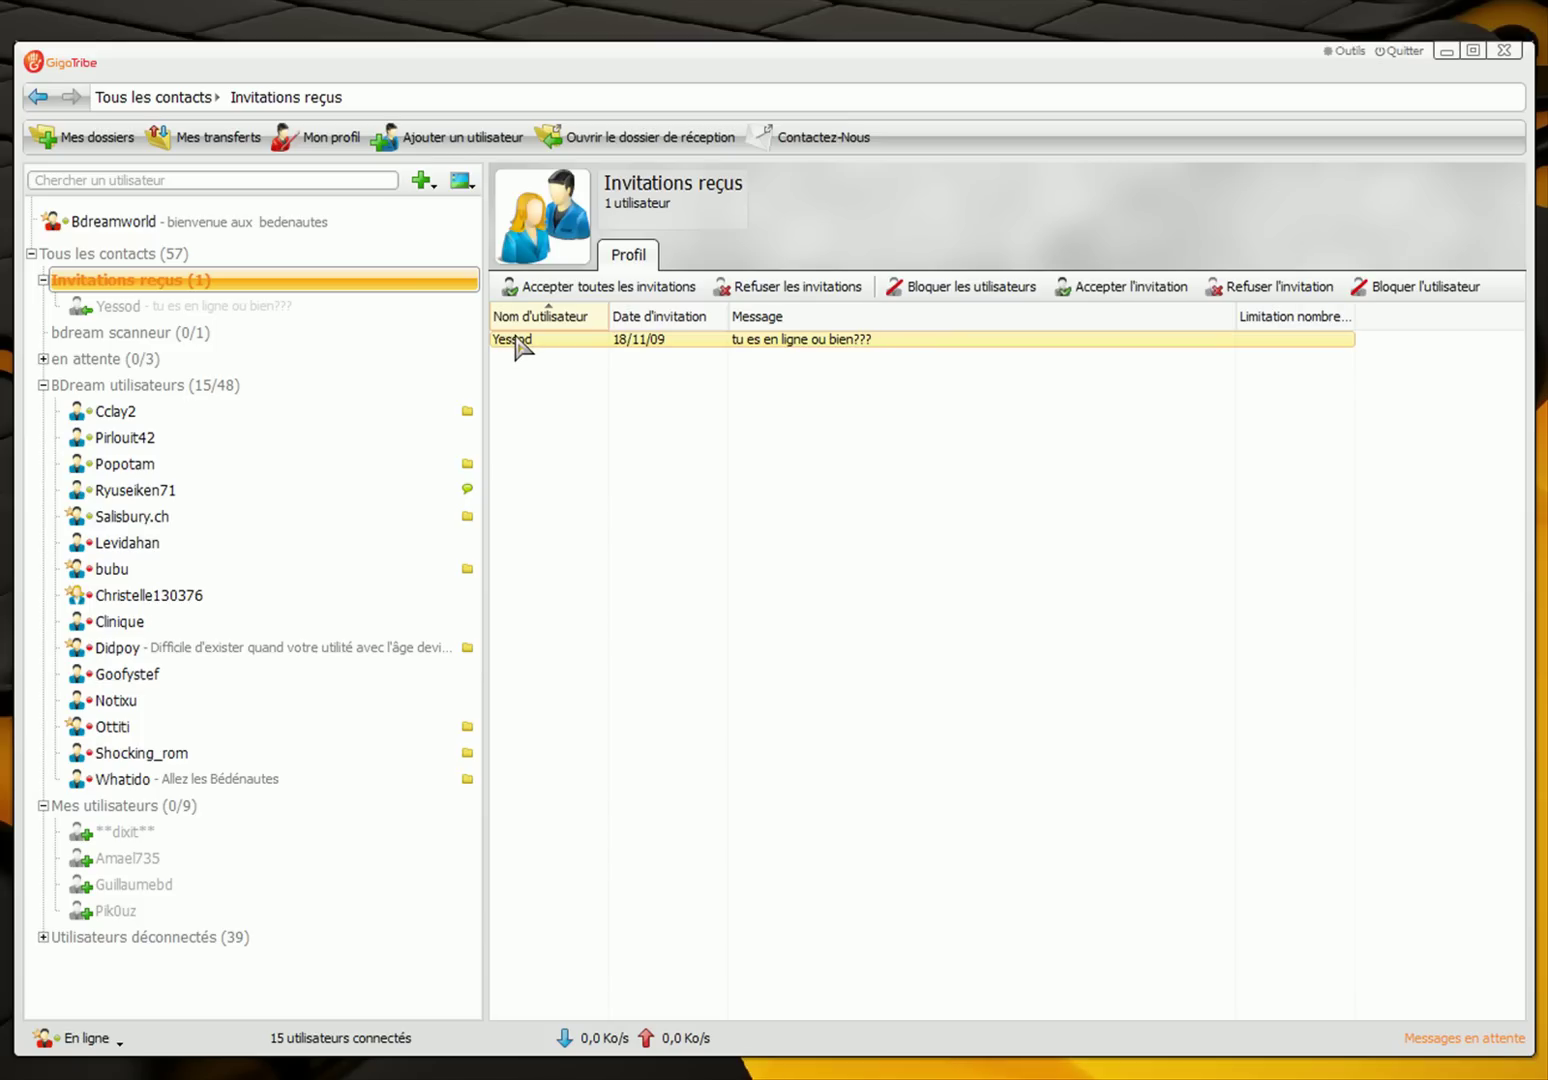
pyautogui.doubleClick(515, 341)
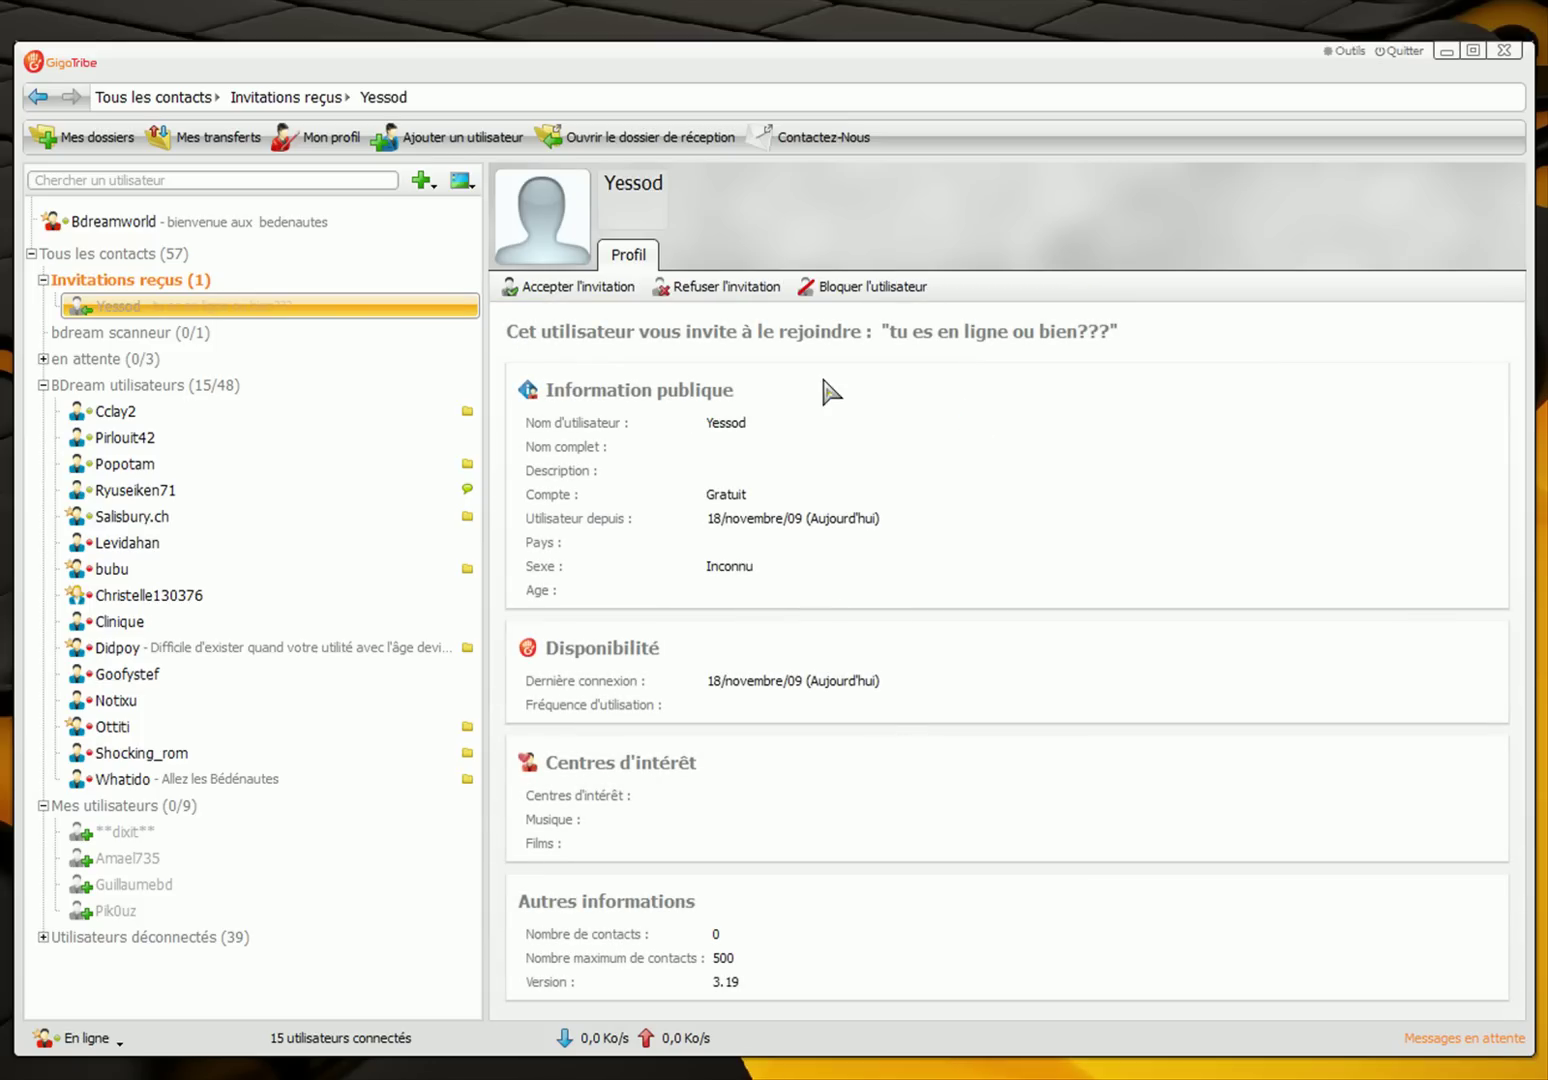
pyautogui.click(570, 292)
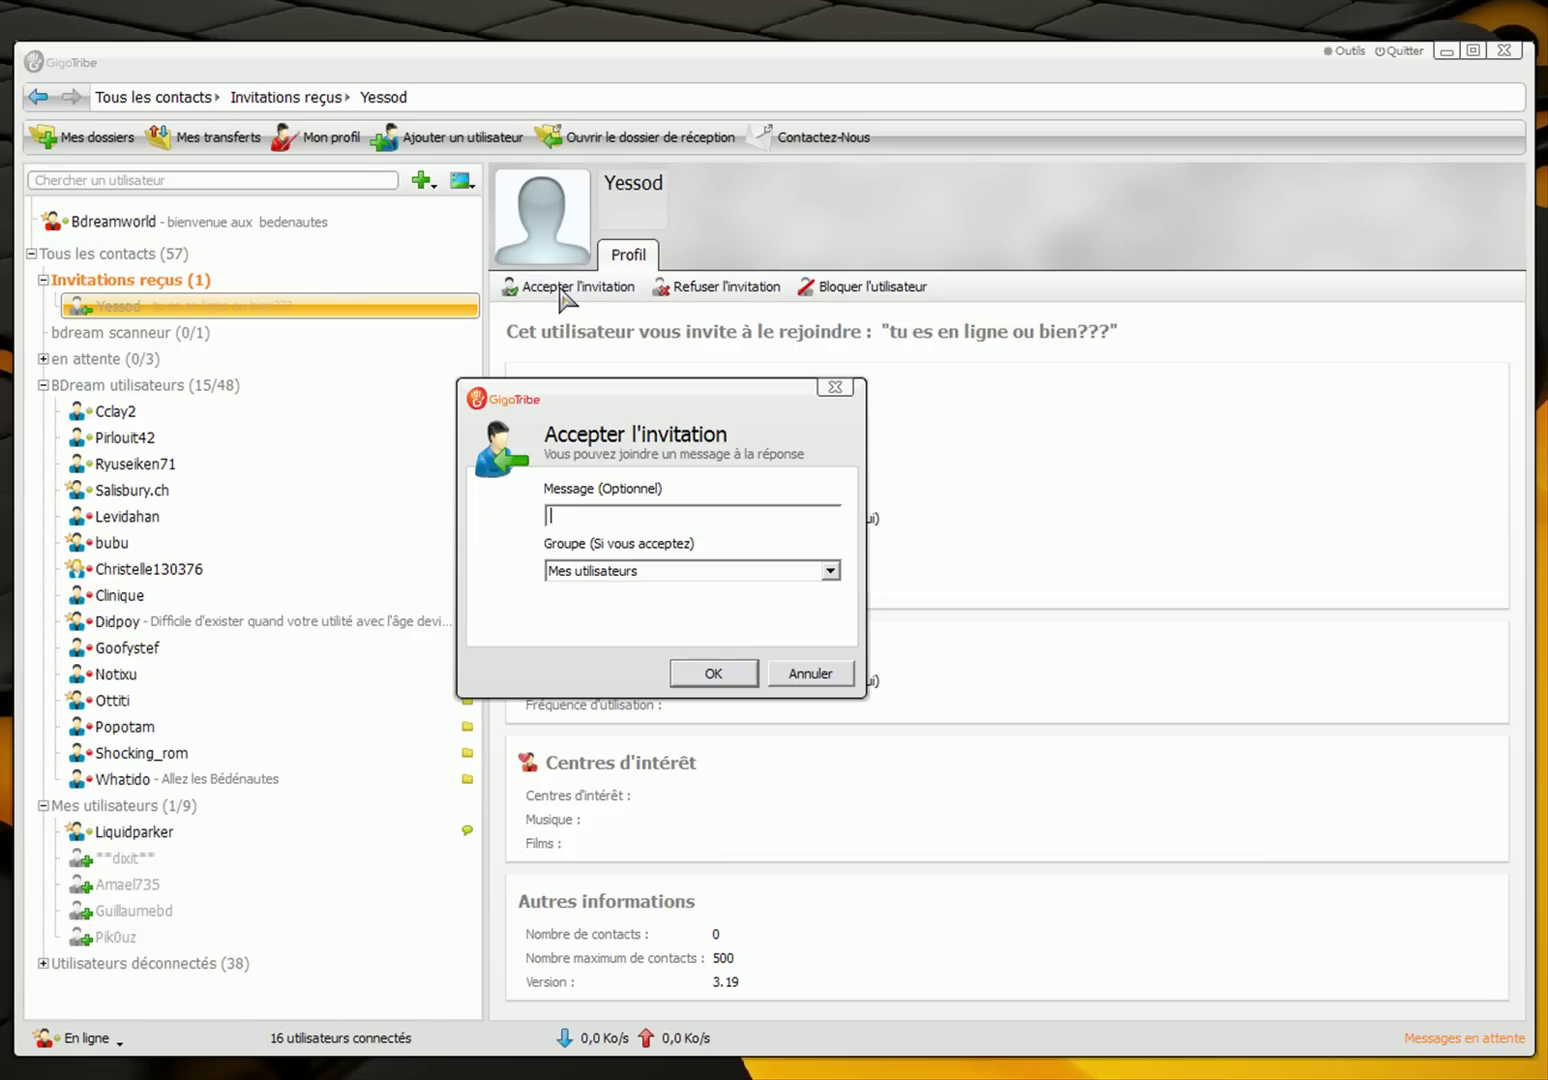
pyautogui.click(708, 676)
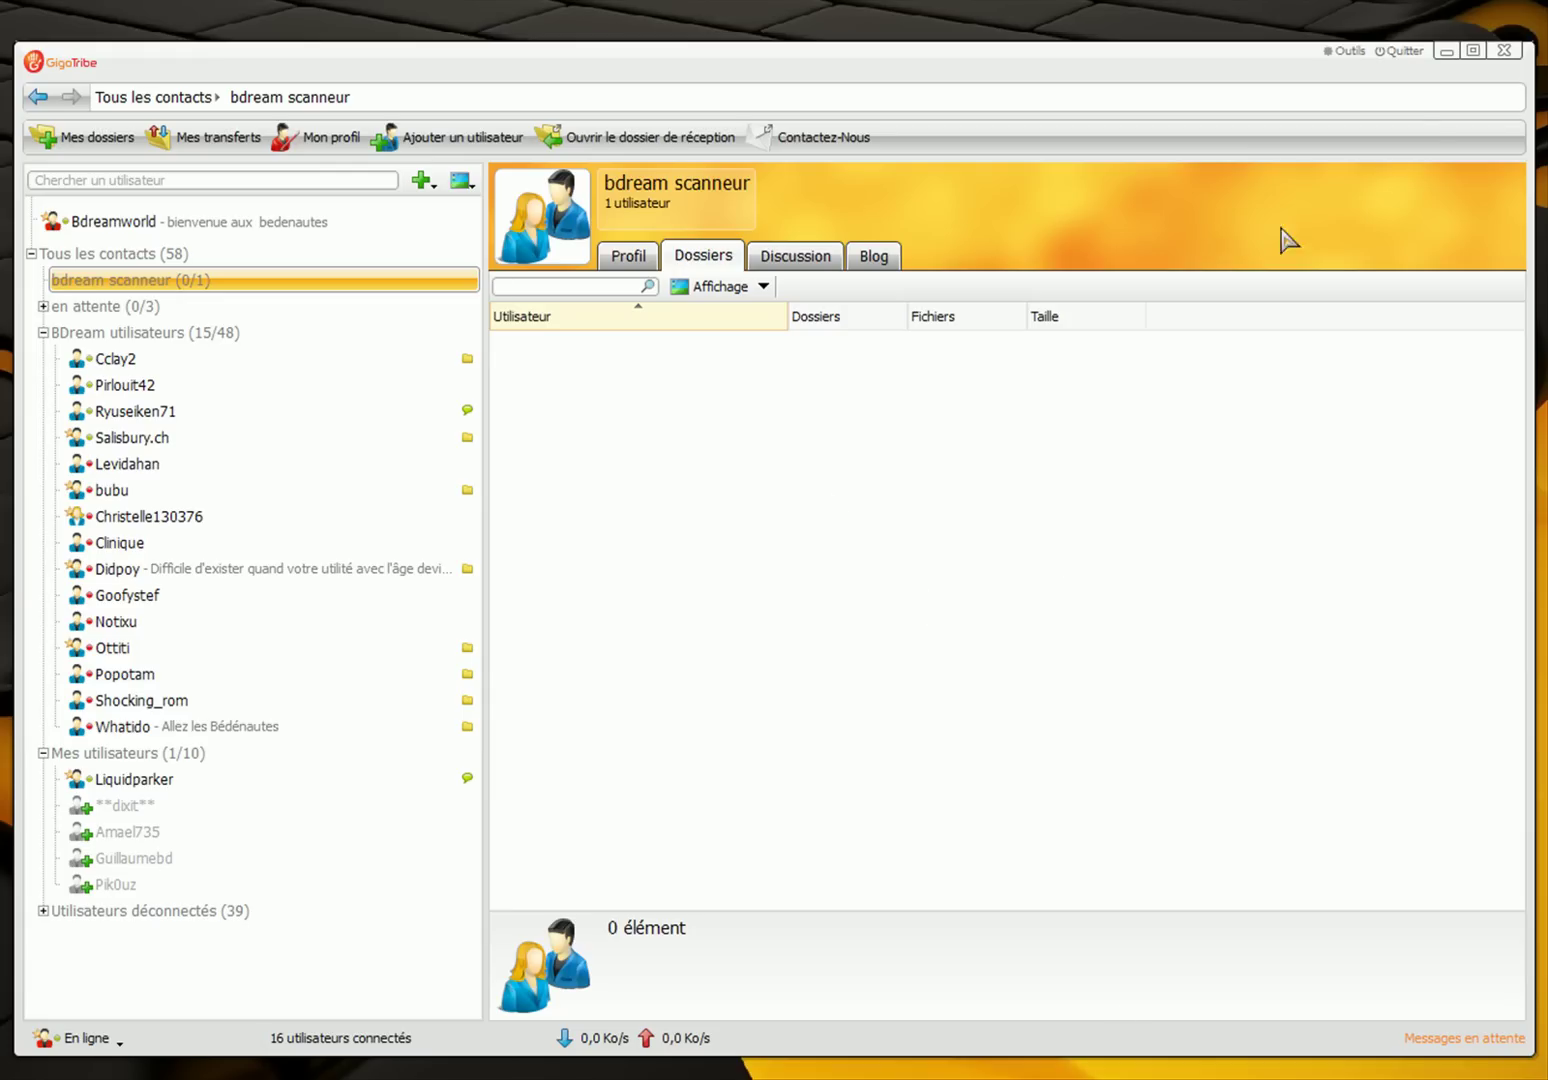
# Check the display, public and private message settings in the discussion options.
pyautogui.click(1350, 51)
pyautogui.click(1357, 77)
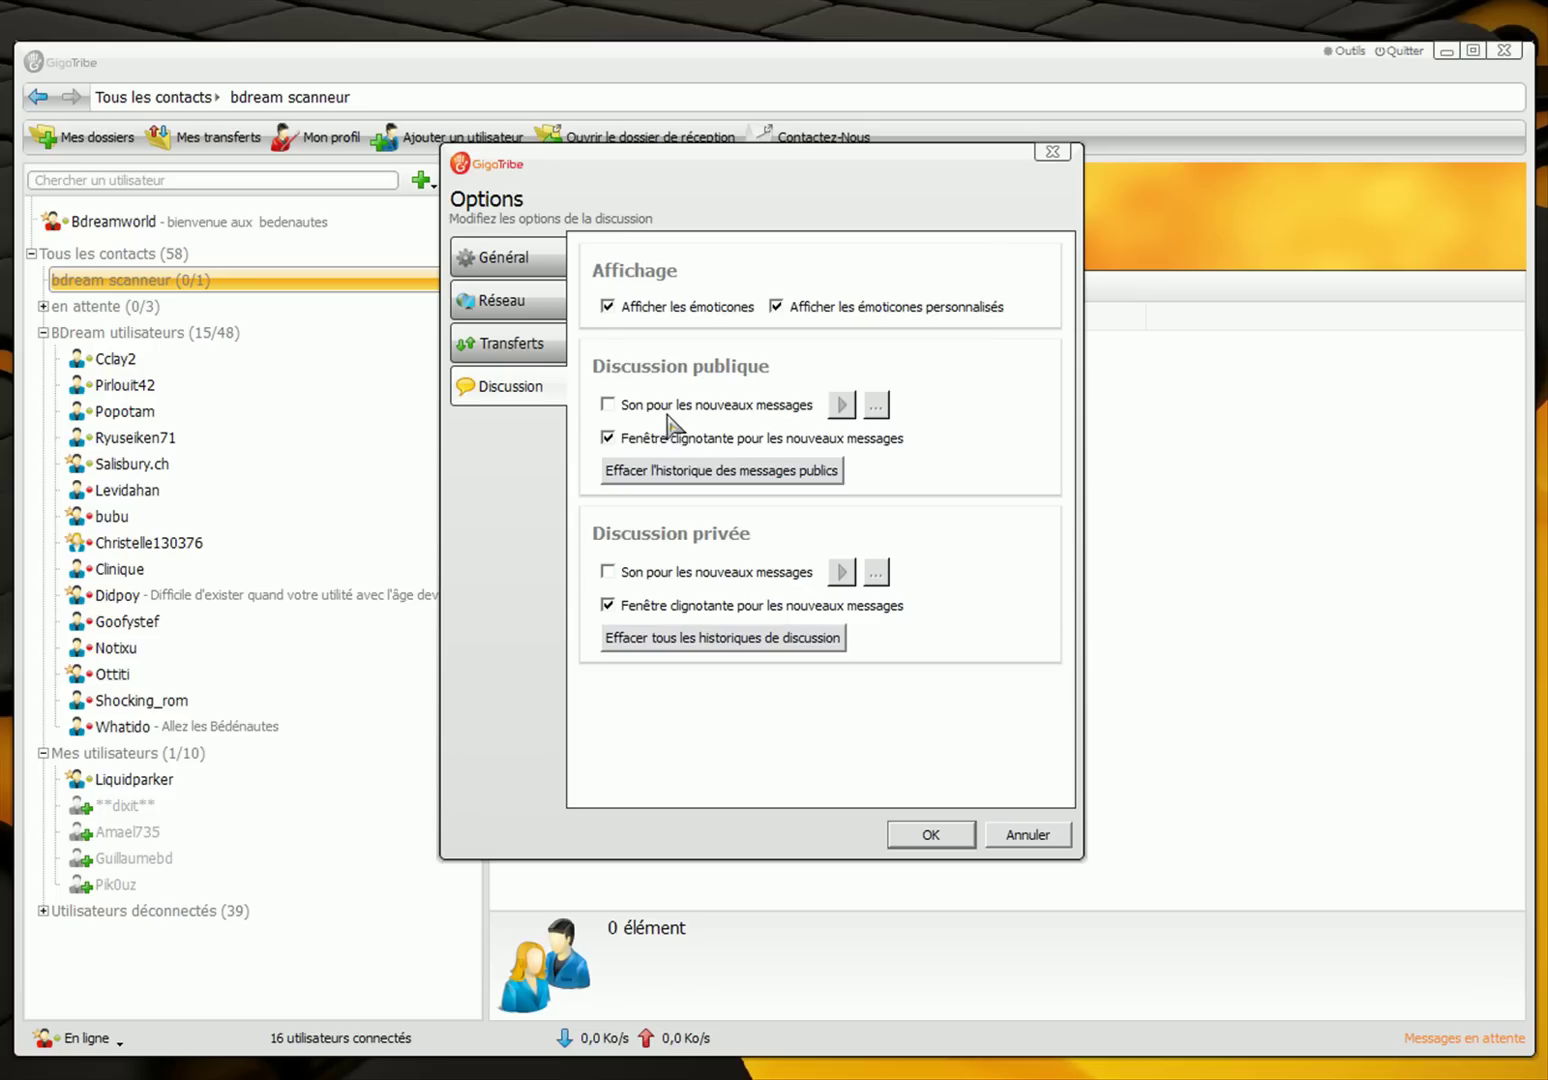
pyautogui.click(938, 835)
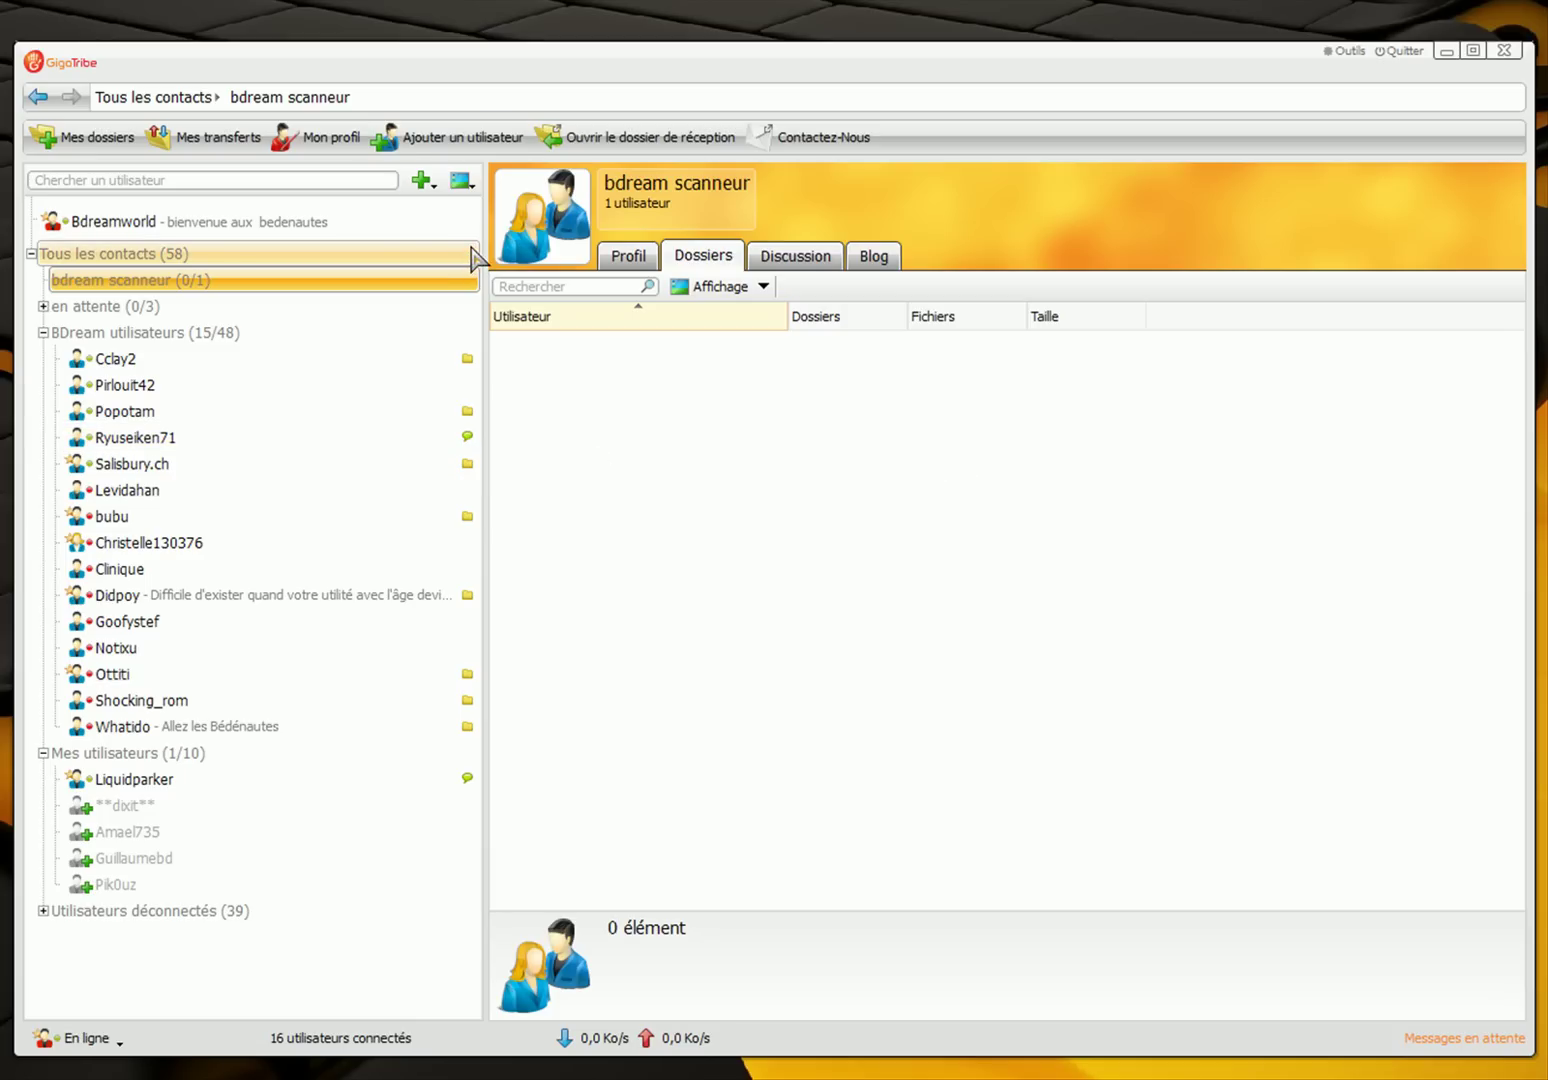
# Search for existing GigaTribe users to invite, restricted to the bdreamworld community, and look through the list.
pyautogui.click(447, 137)
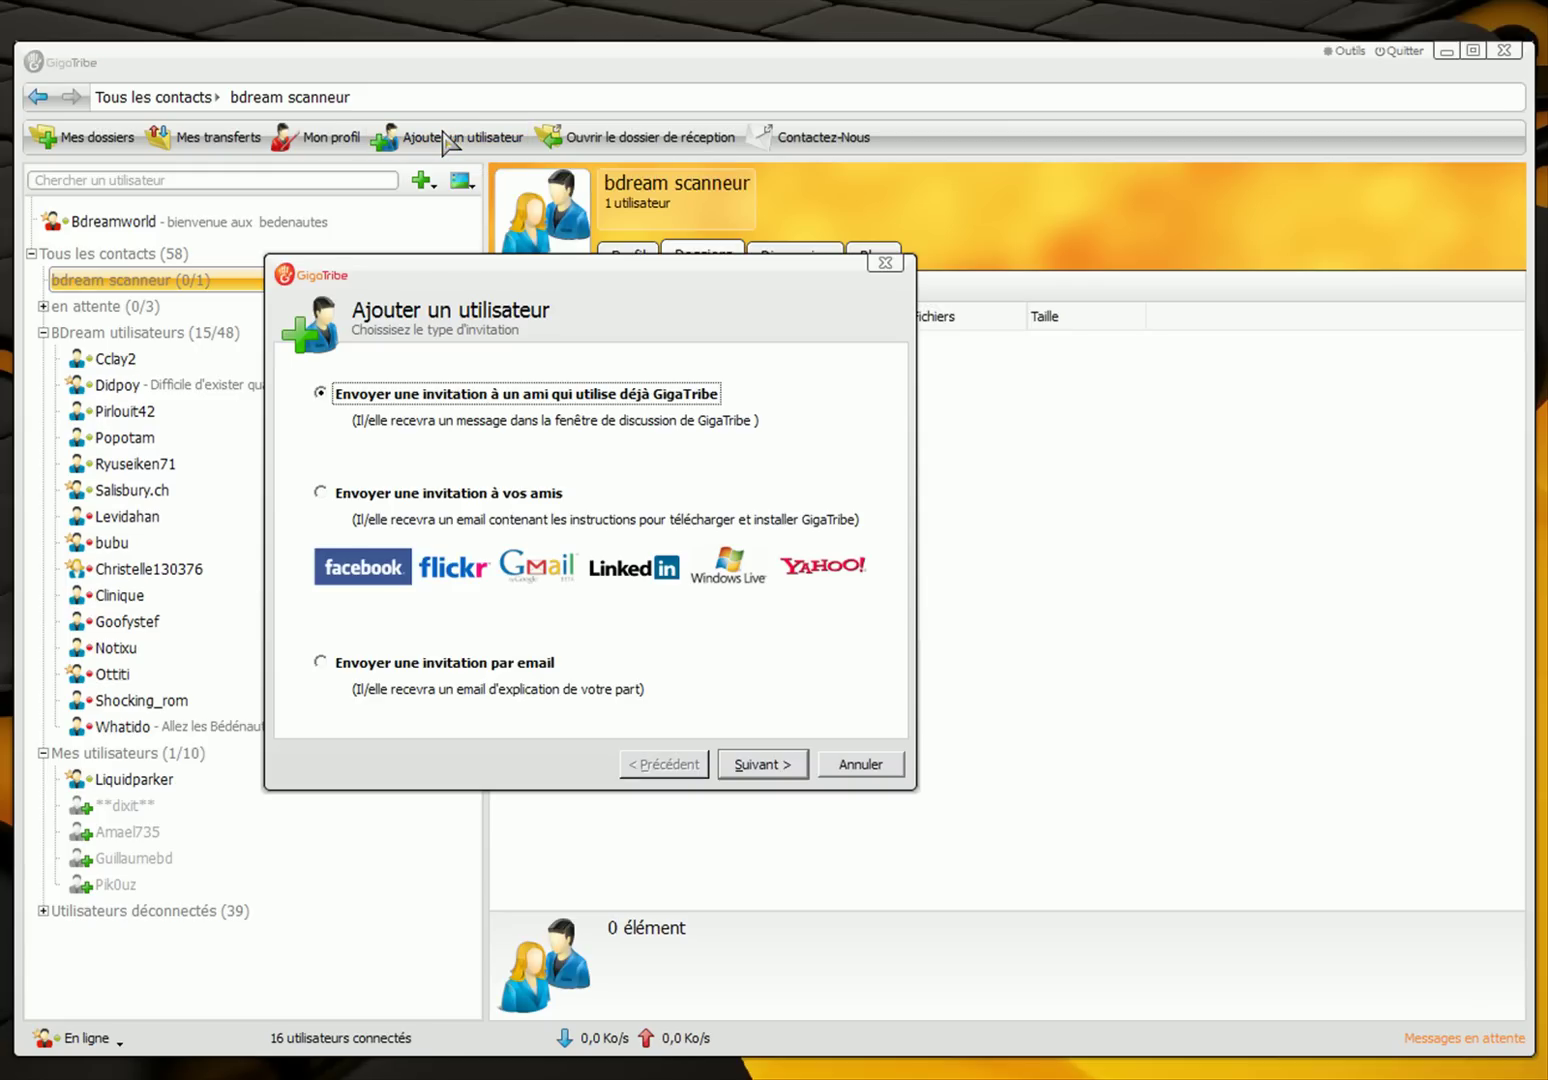
pyautogui.click(768, 766)
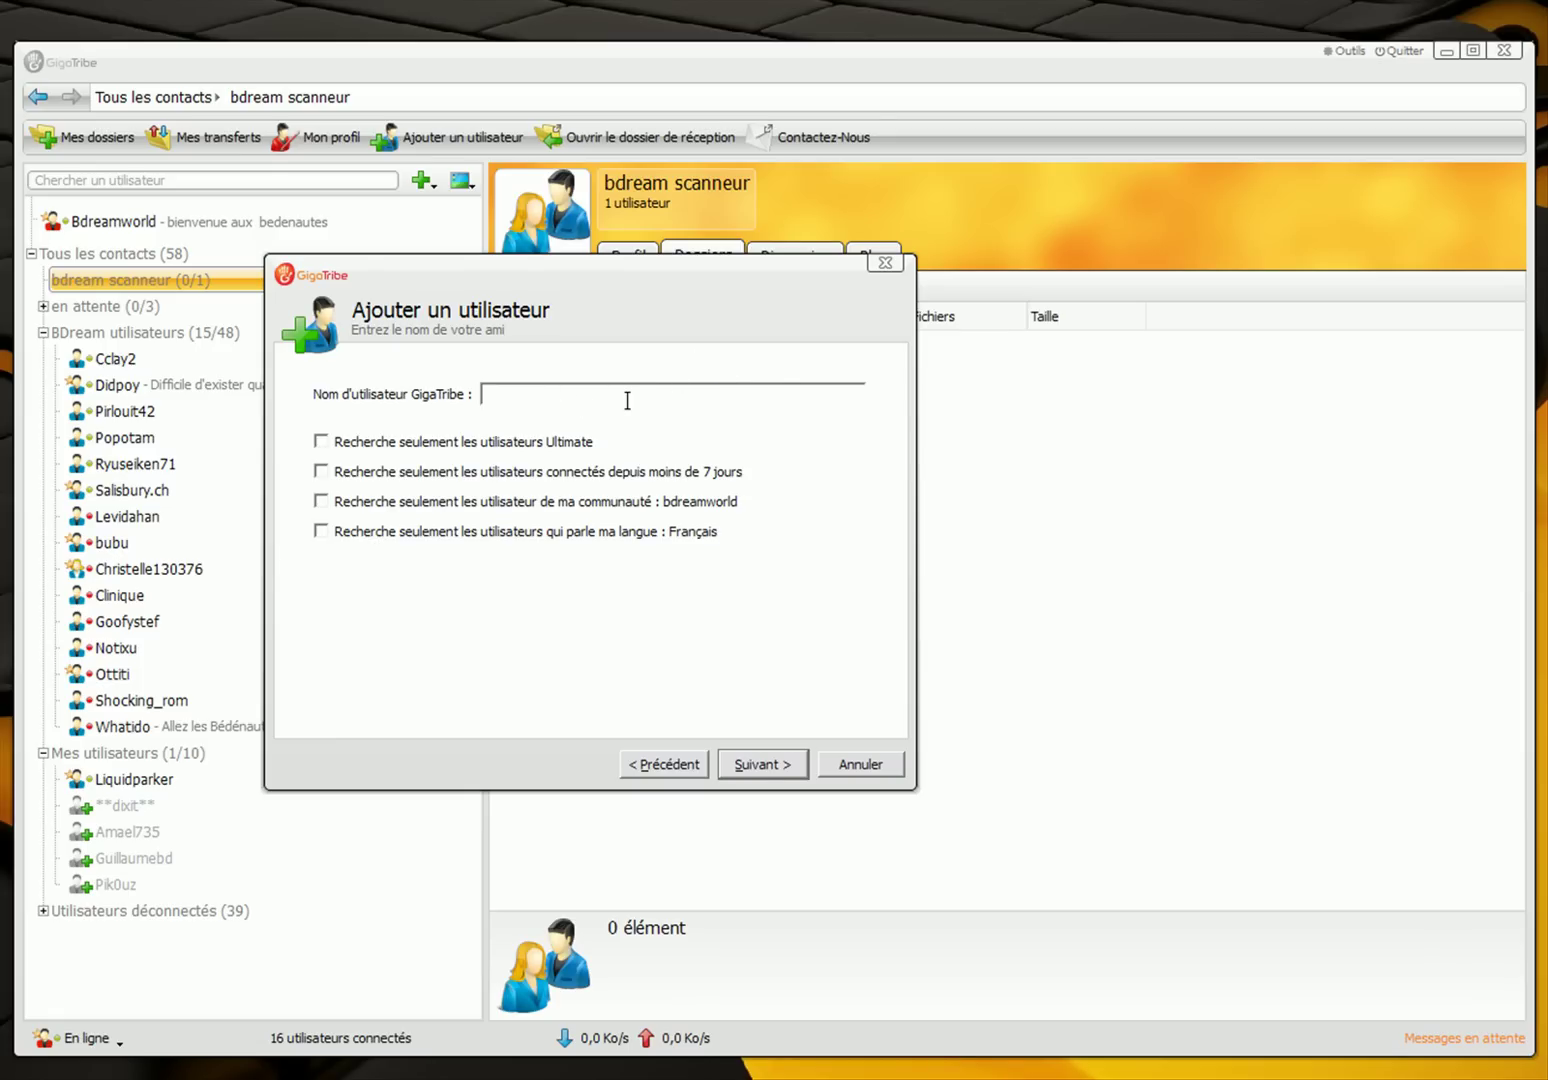
pyautogui.click(320, 502)
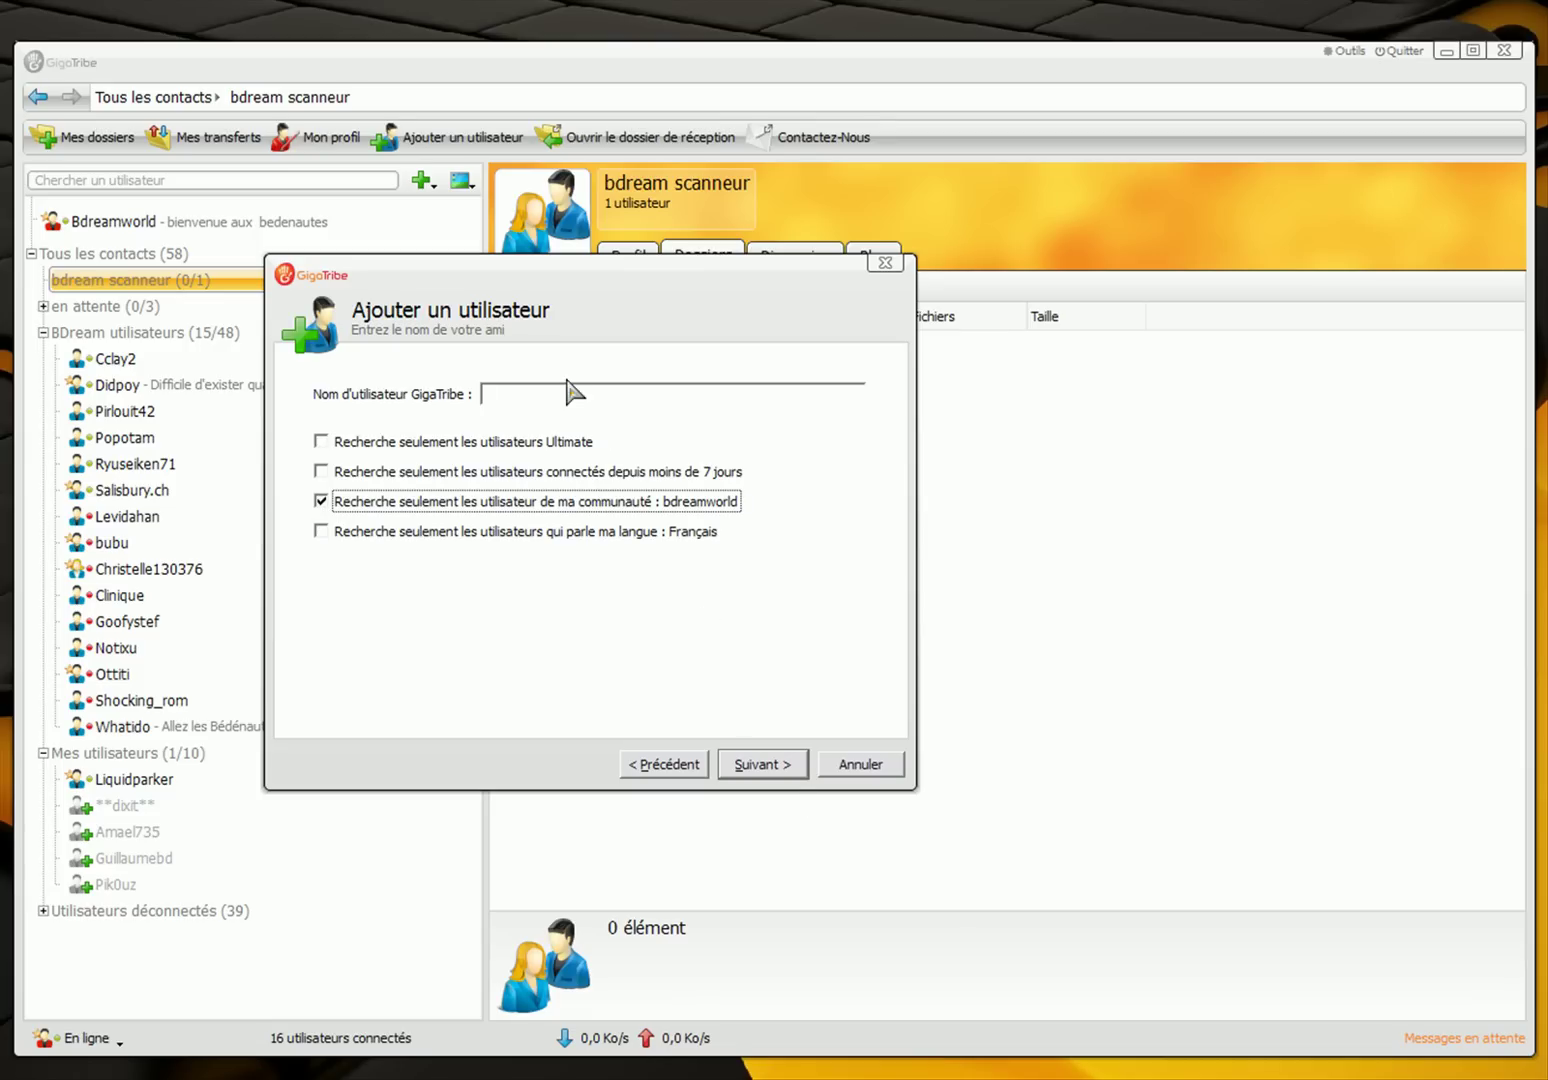
pyautogui.click(777, 768)
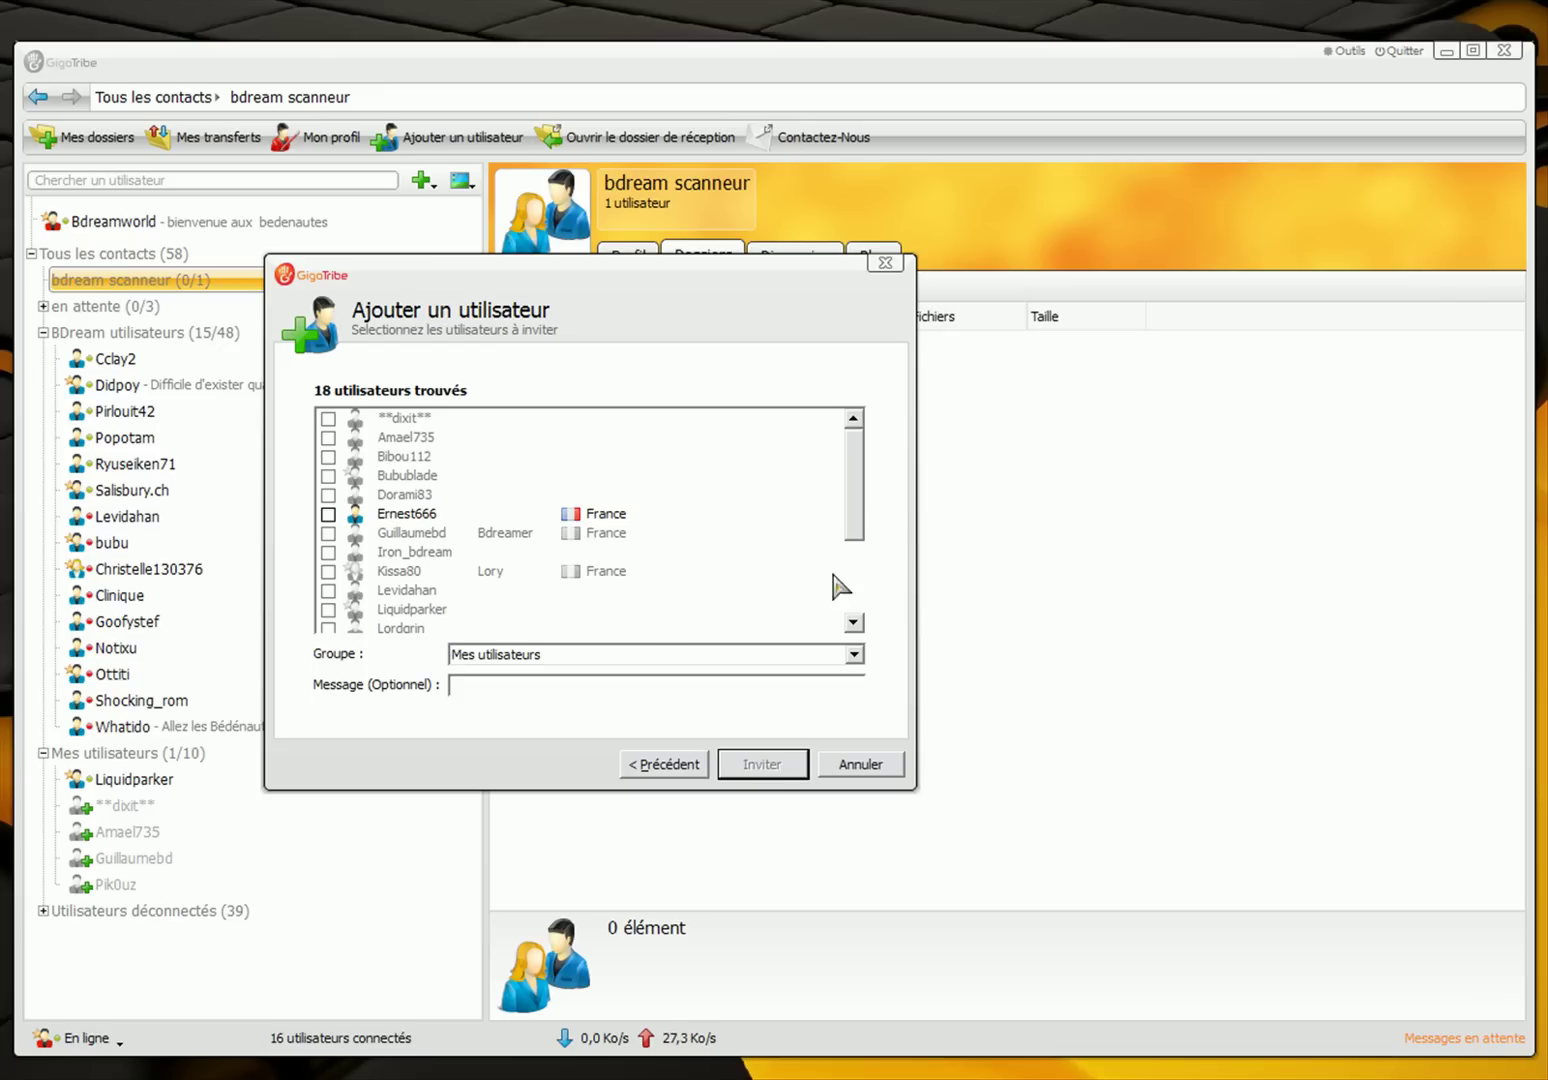
pyautogui.moveTo(856, 511); pyautogui.dragTo(857, 455)
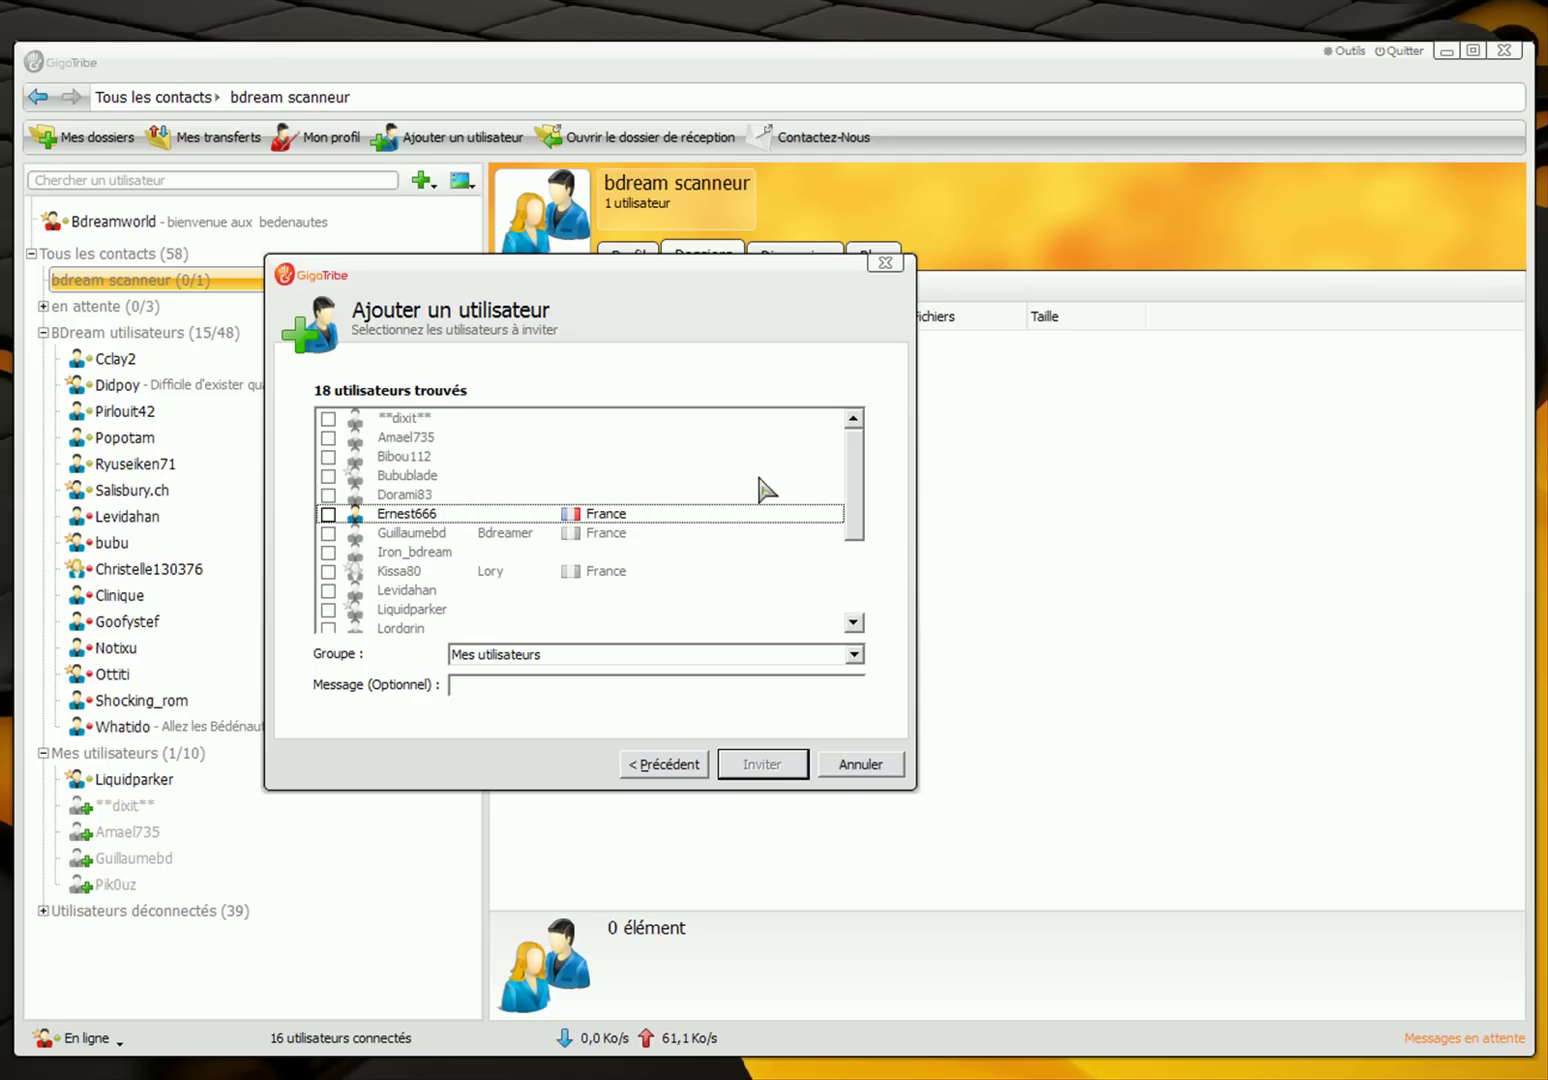
# Look through the remaining community users found and leave the user invitation without inviting anyone.
pyautogui.moveTo(857, 485)
pyautogui.mouseDown()
pyautogui.moveTo(857, 563)
pyautogui.moveTo(852, 465)
pyautogui.mouseUp()
pyautogui.click(860, 765)
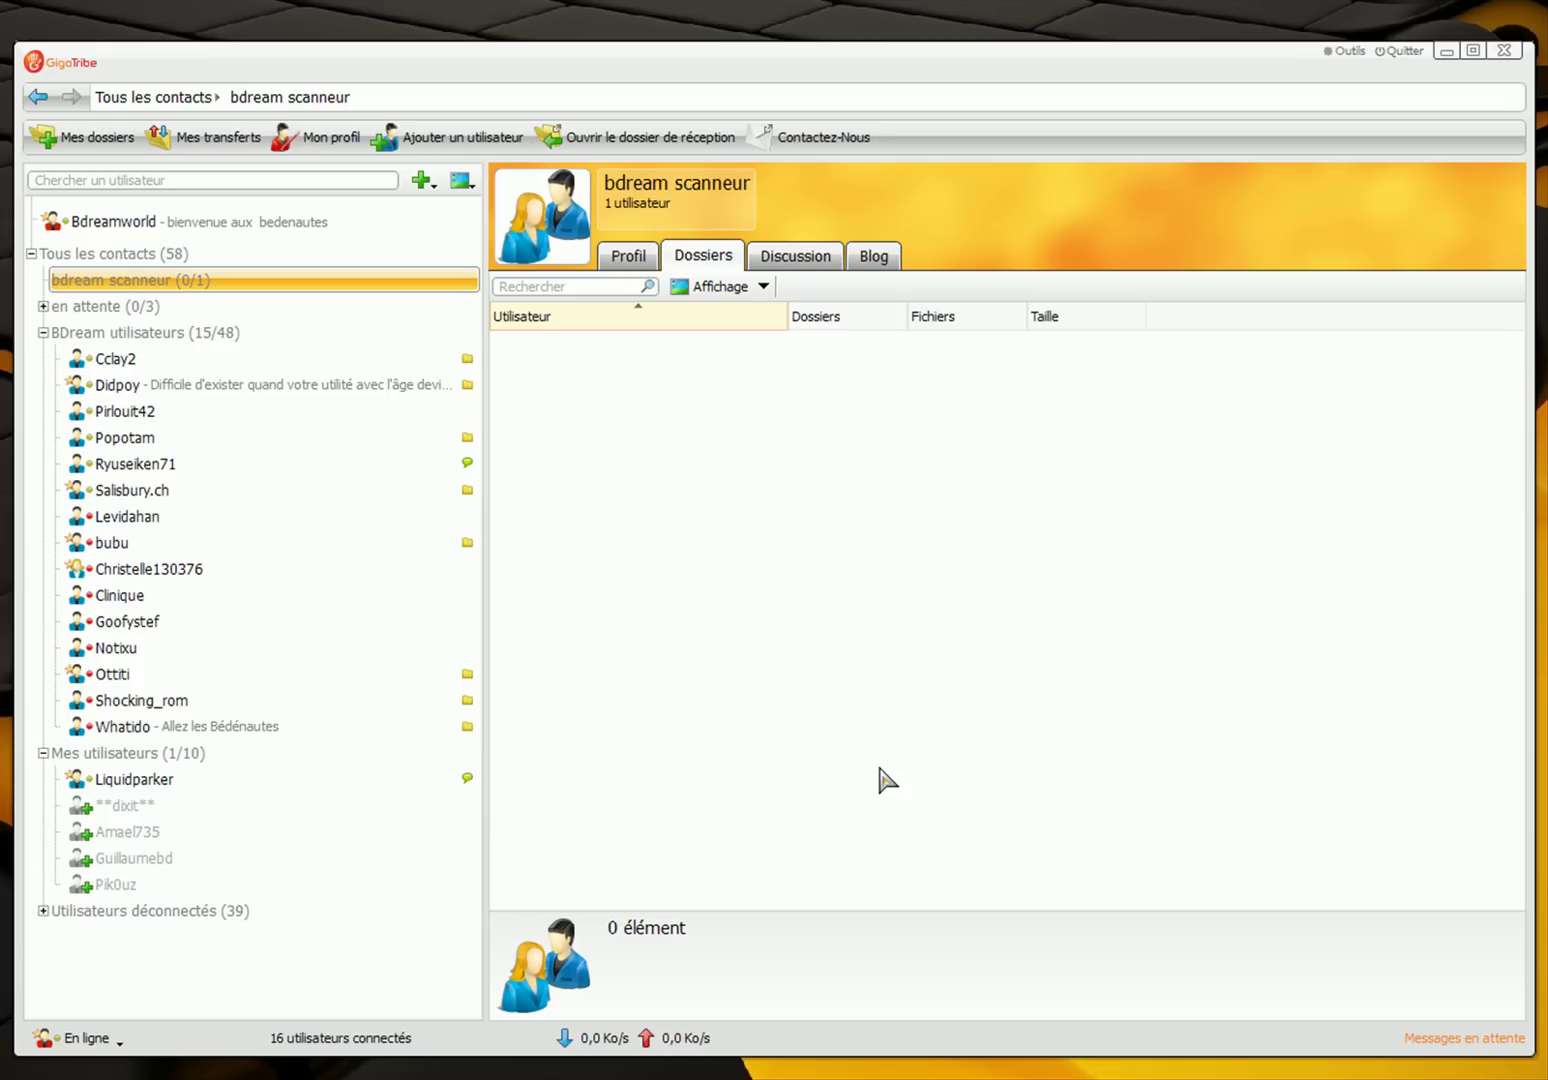
# View the shared folders of the first BDream utilisateurs contact and show the available actions for the folder 2 Lists (Scans, Chronology, Orders).
pyautogui.click(180, 362)
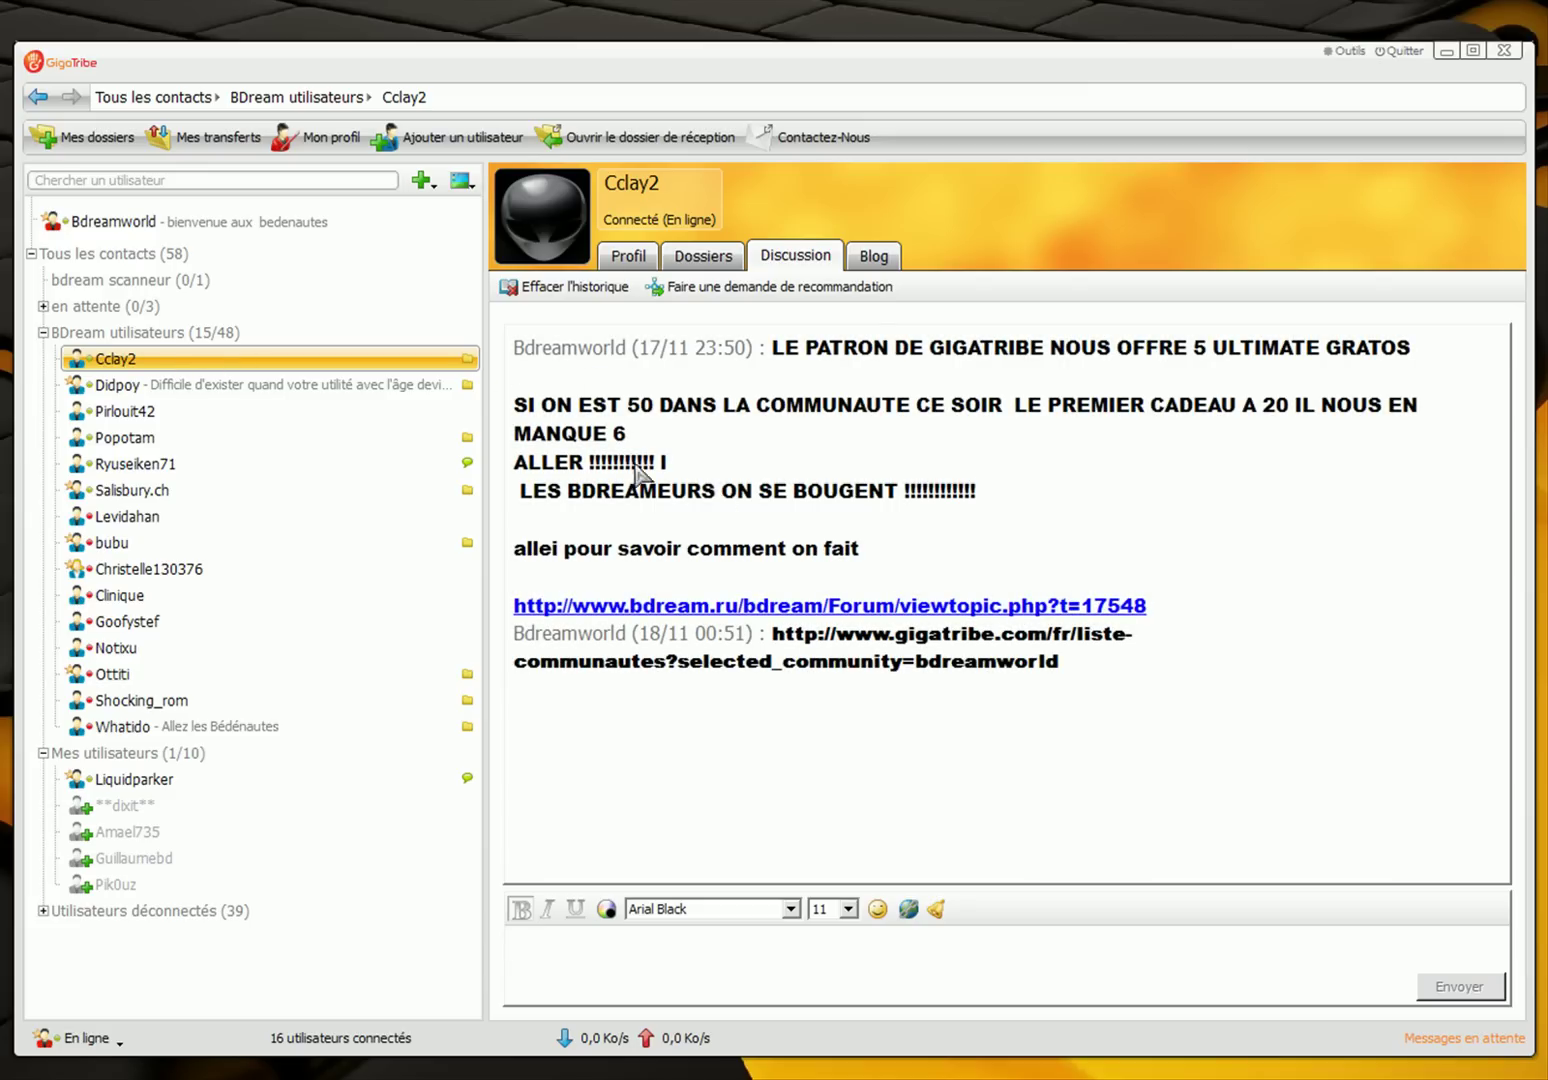
pyautogui.click(710, 258)
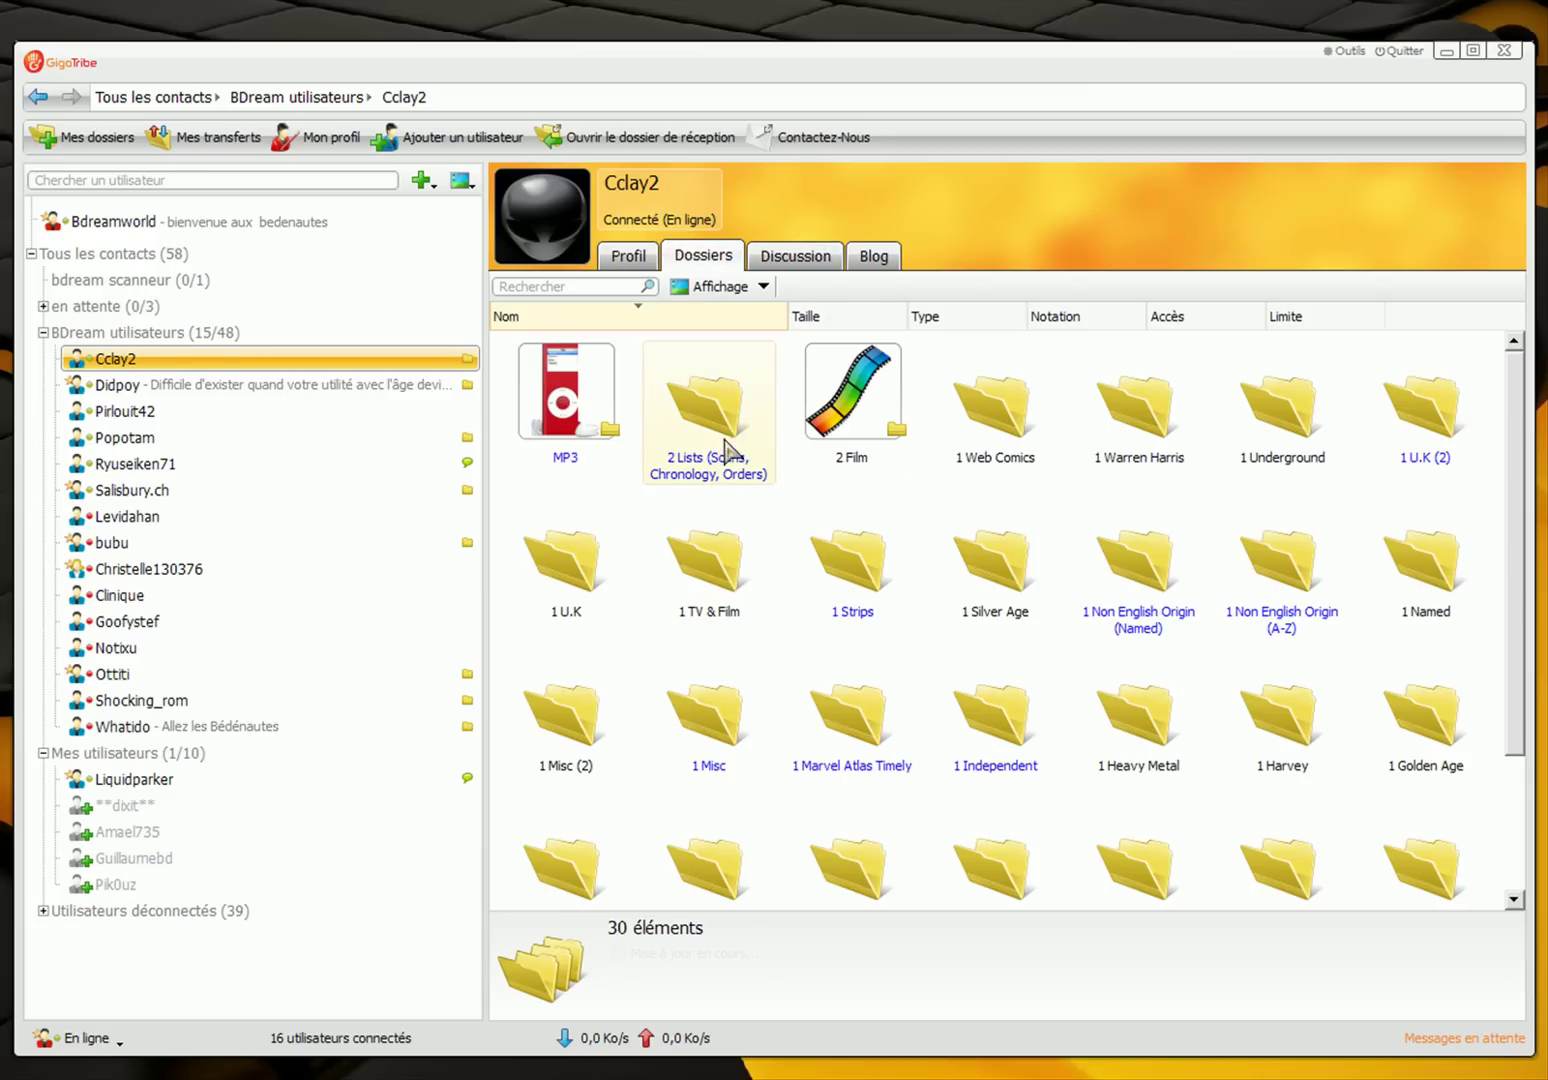
pyautogui.rightClick(706, 411)
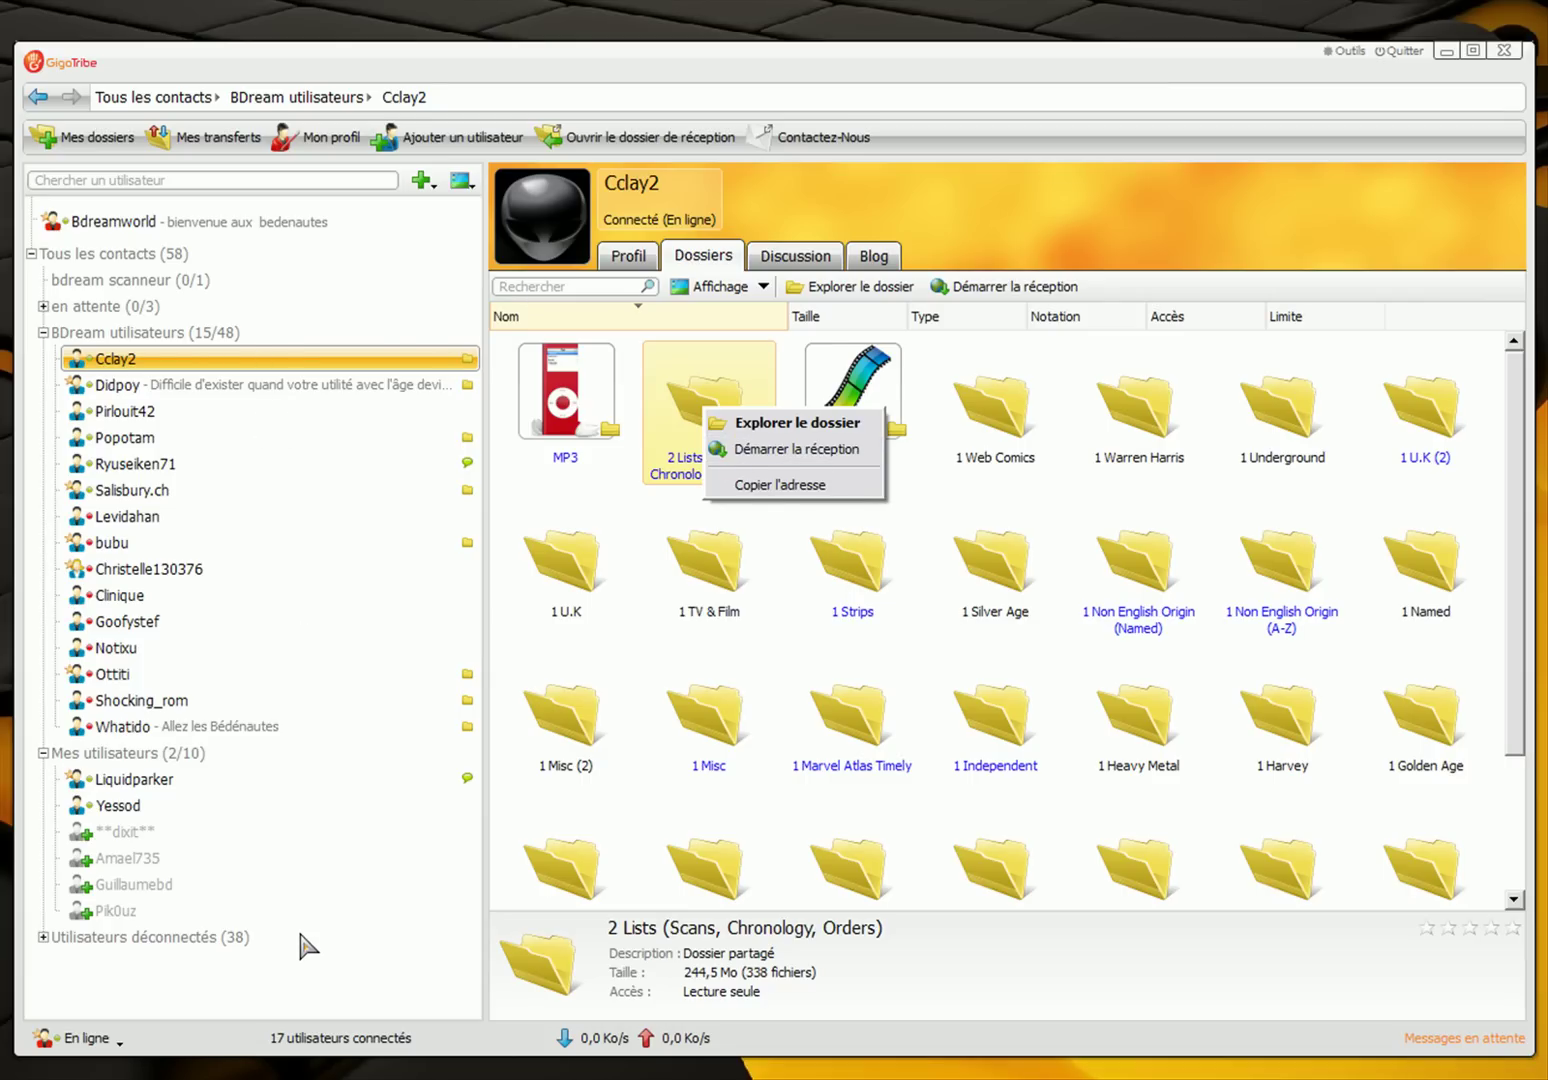
# View the Utilisateurs déconnectés group and return to the own account's blog.
pyautogui.click(250, 937)
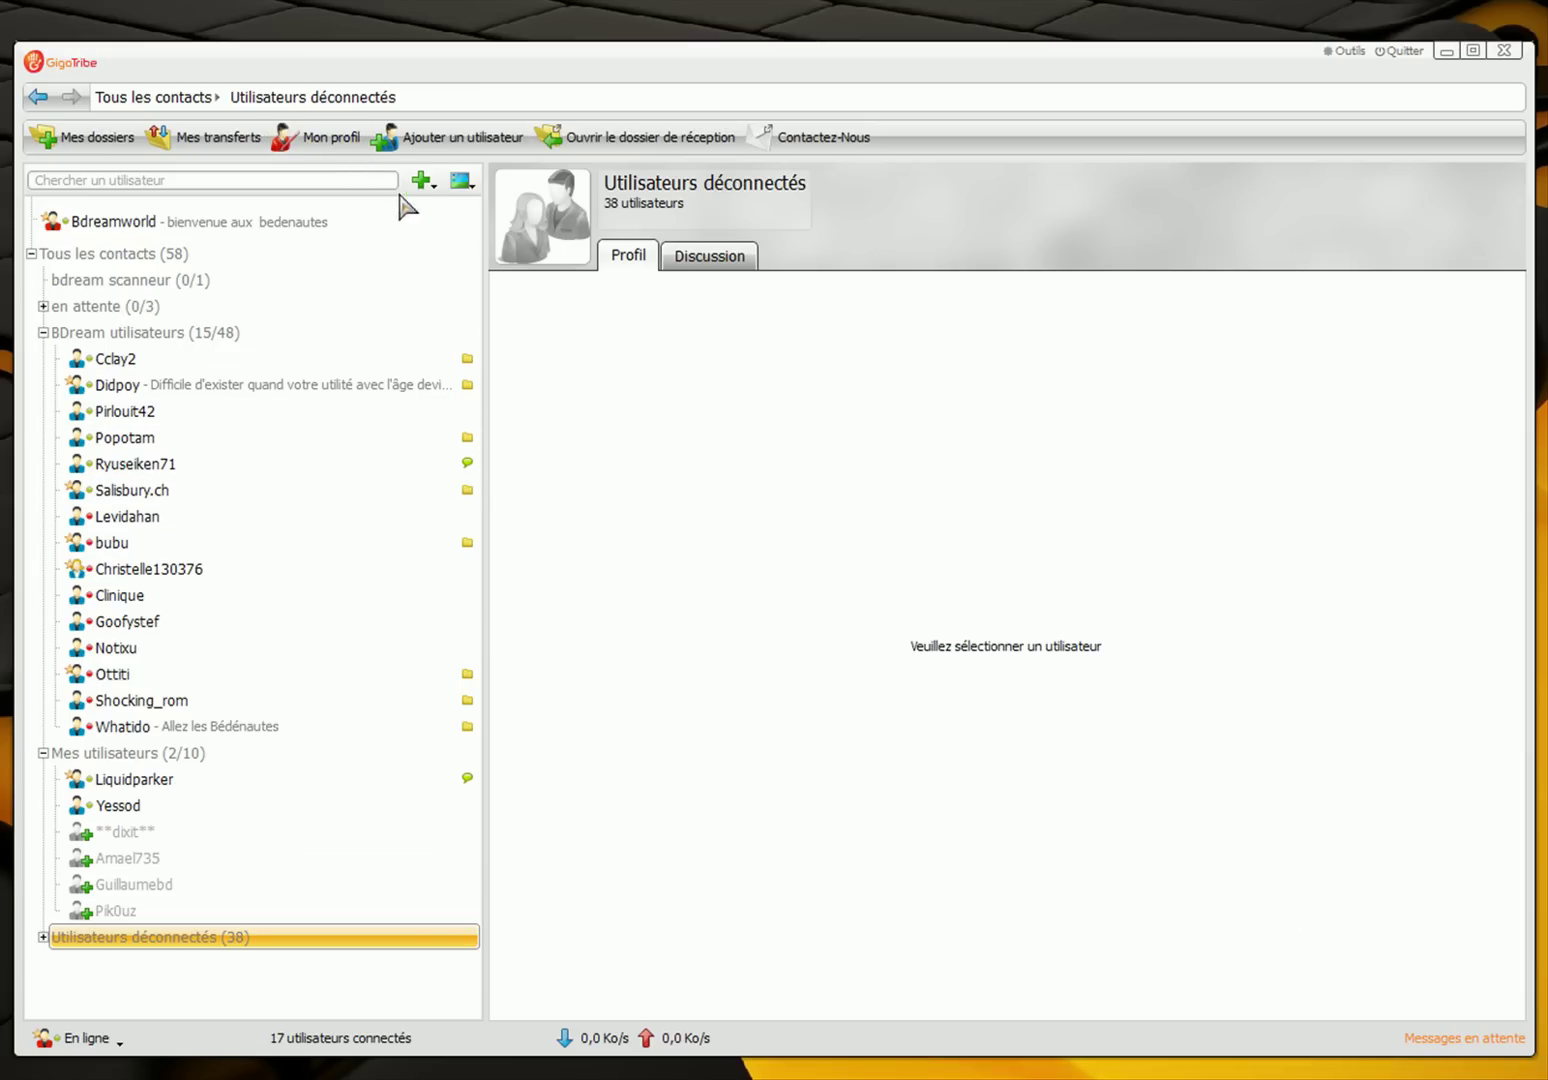
pyautogui.click(303, 222)
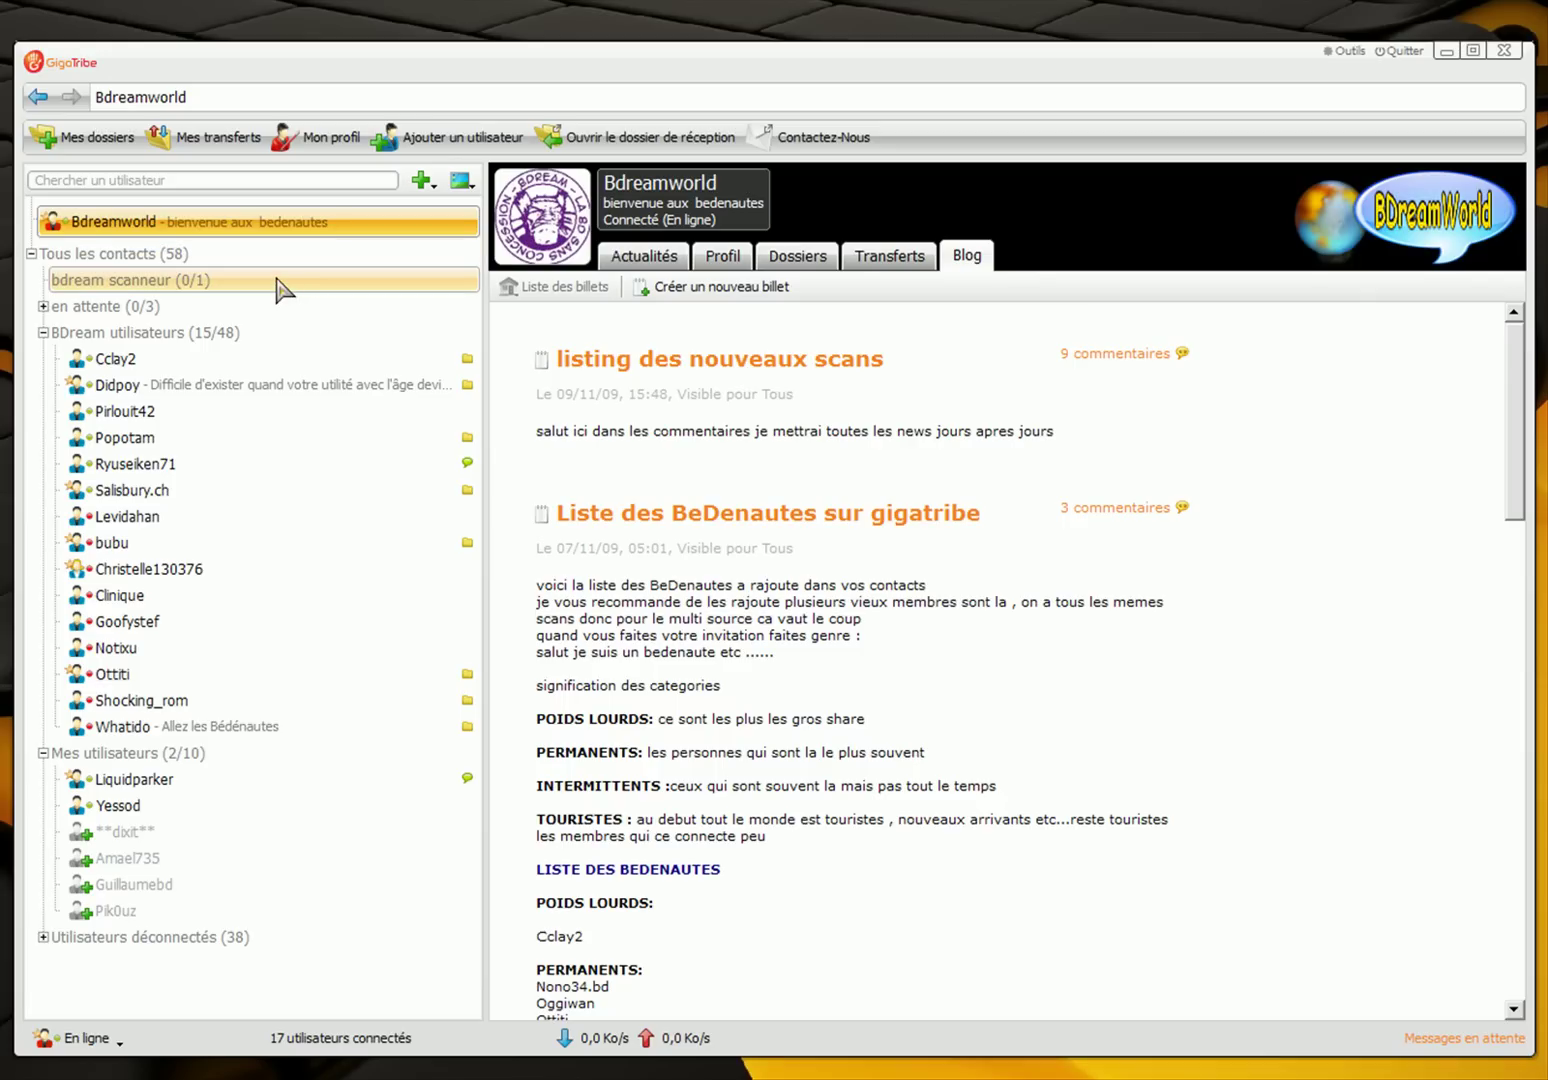